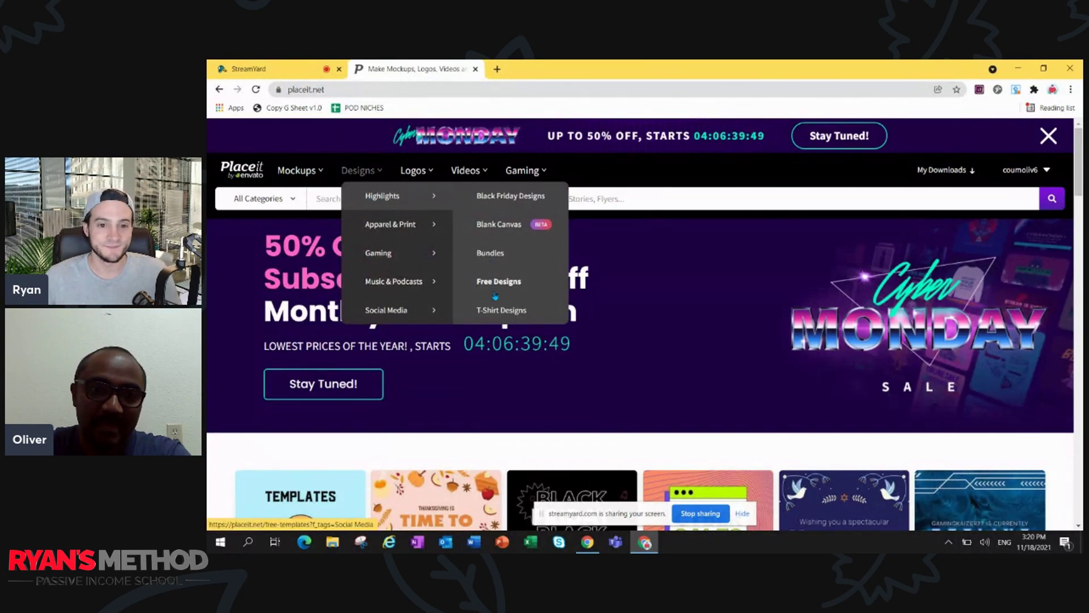
Browse Placeit's T-shirt design templates filtered to the Gaming tag.
left_click(497, 311)
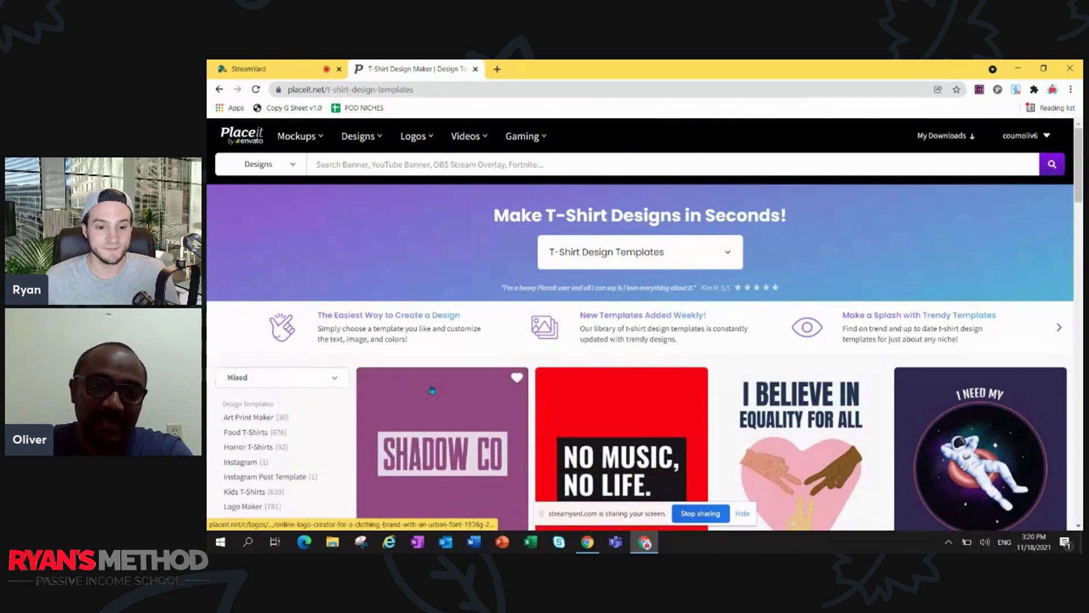
scroll(369, 369, "down", 1)
scroll(357, 371, "down", 2)
scroll(357, 371, "down", 1)
scroll(349, 387, "down", 2)
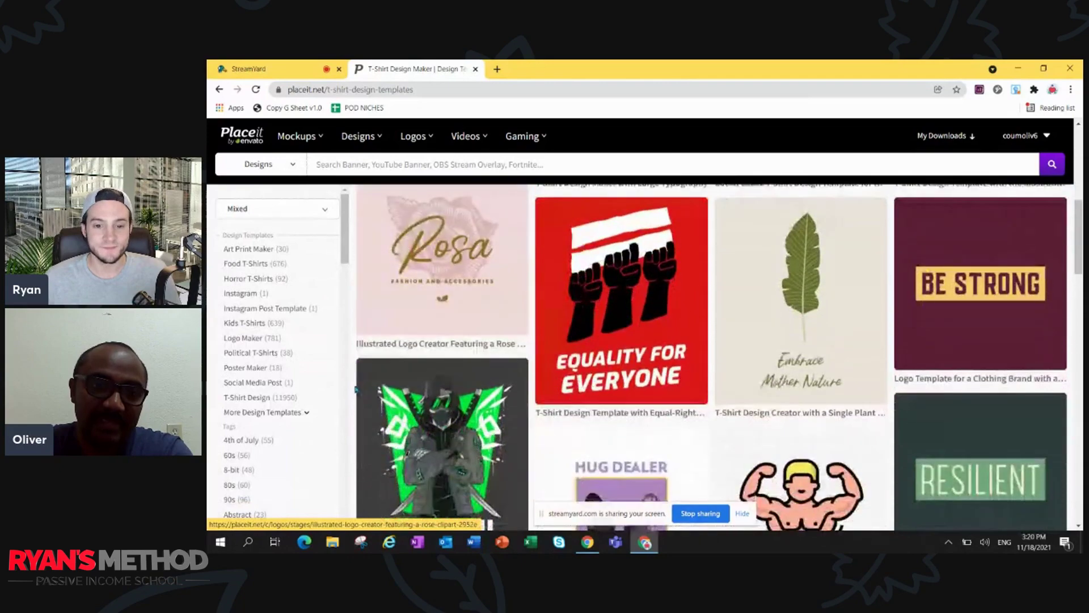
scroll(340, 409, "down", 1)
scroll(336, 401, "down", 1)
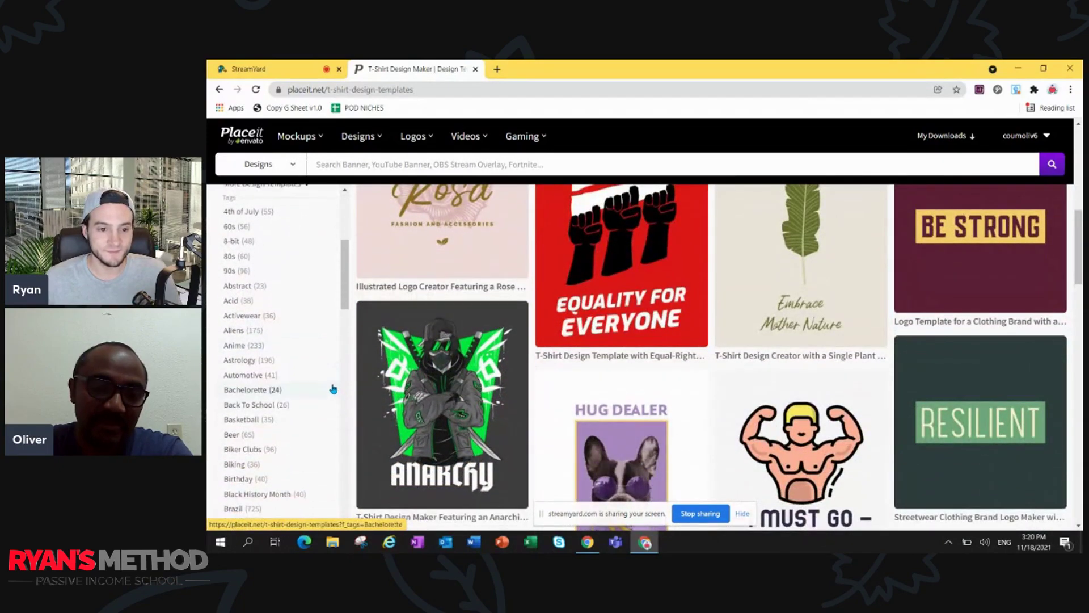
scroll(335, 388, "down", 1)
scroll(332, 387, "down", 1)
scroll(328, 386, "down", 1)
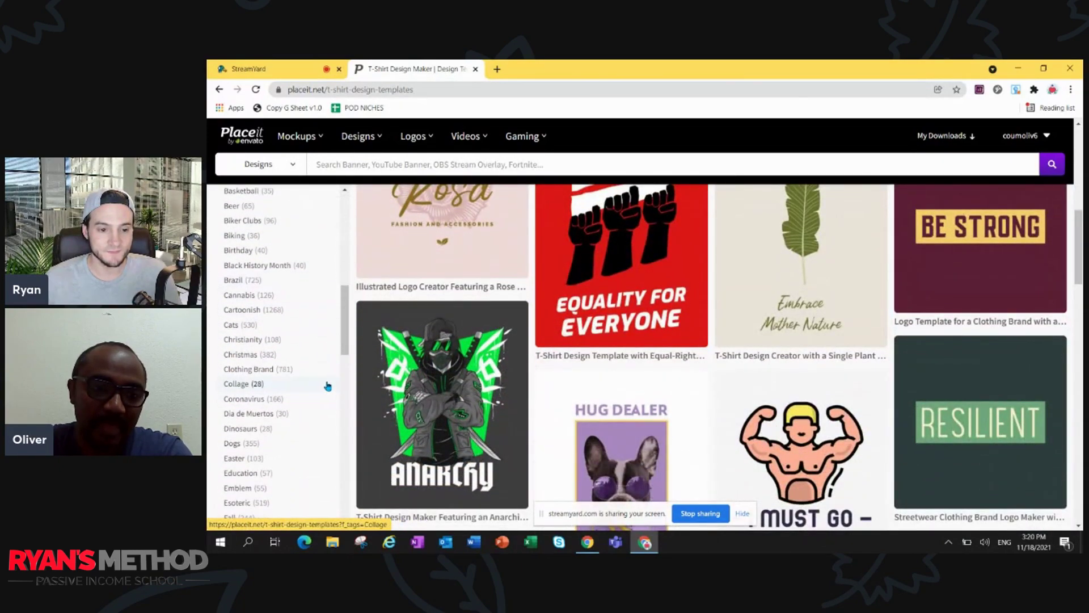
scroll(293, 415, "down", 2)
scroll(307, 401, "down", 1)
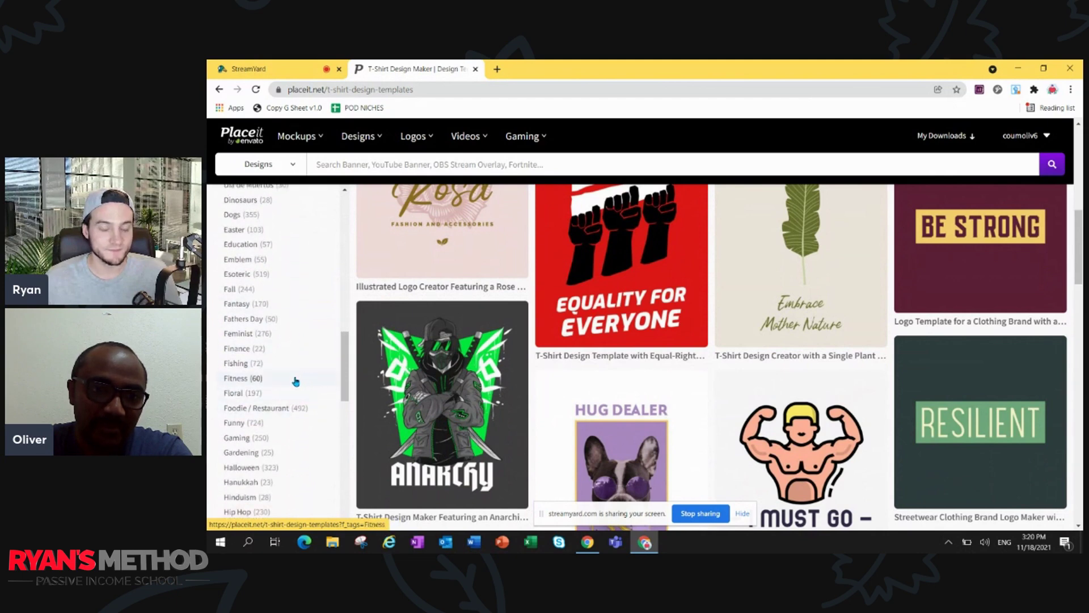
scroll(295, 411, "down", 1)
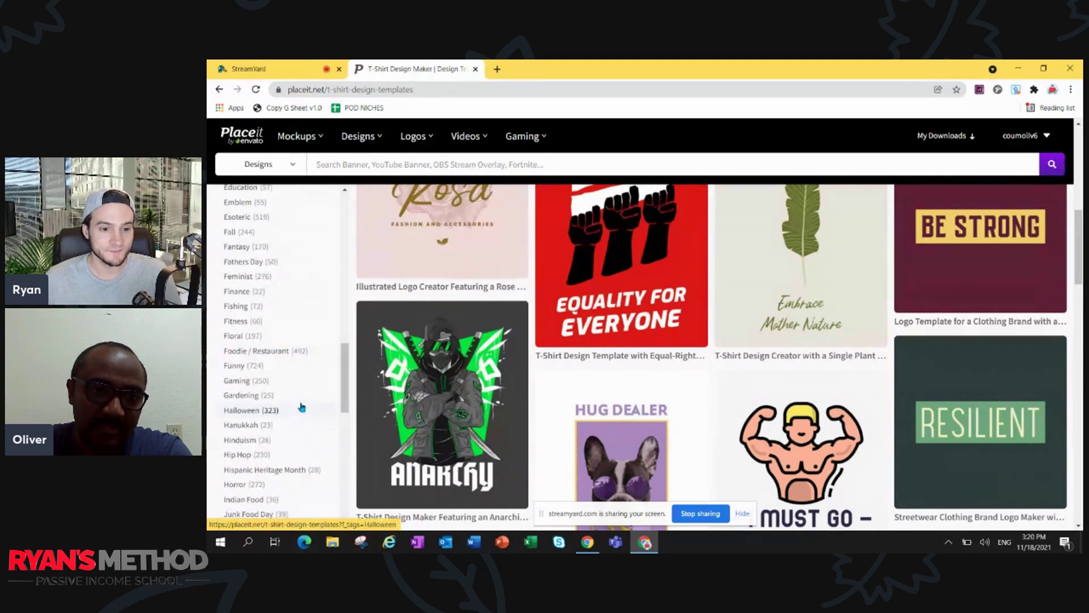
scroll(304, 408, "down", 1)
scroll(294, 404, "down", 1)
scroll(289, 402, "down", 1)
scroll(282, 417, "down", 1)
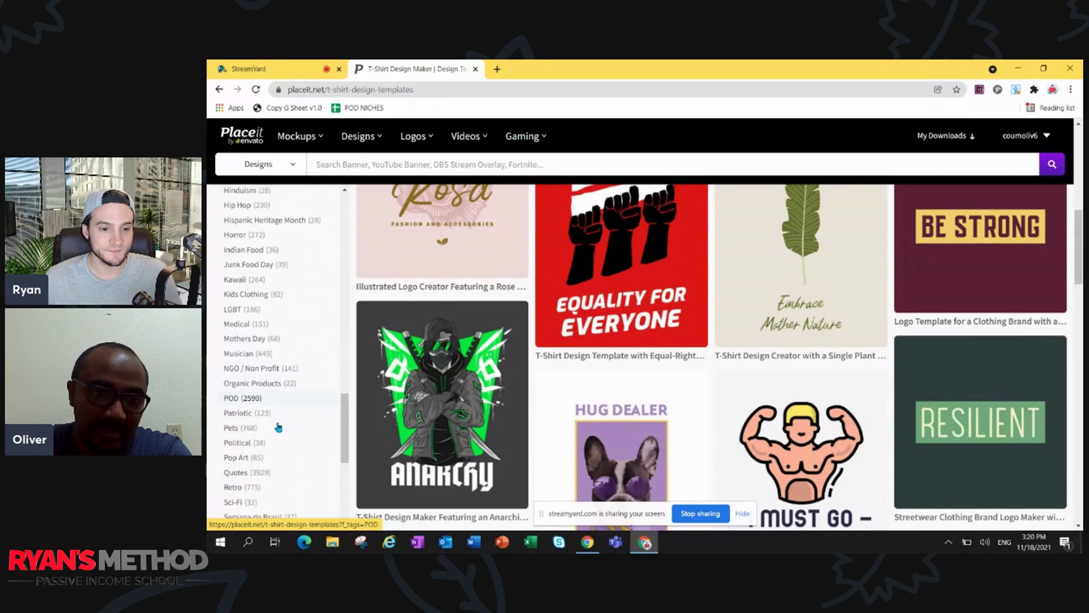
scroll(274, 409, "down", 2)
scroll(273, 383, "down", 1)
scroll(270, 327, "up", 2)
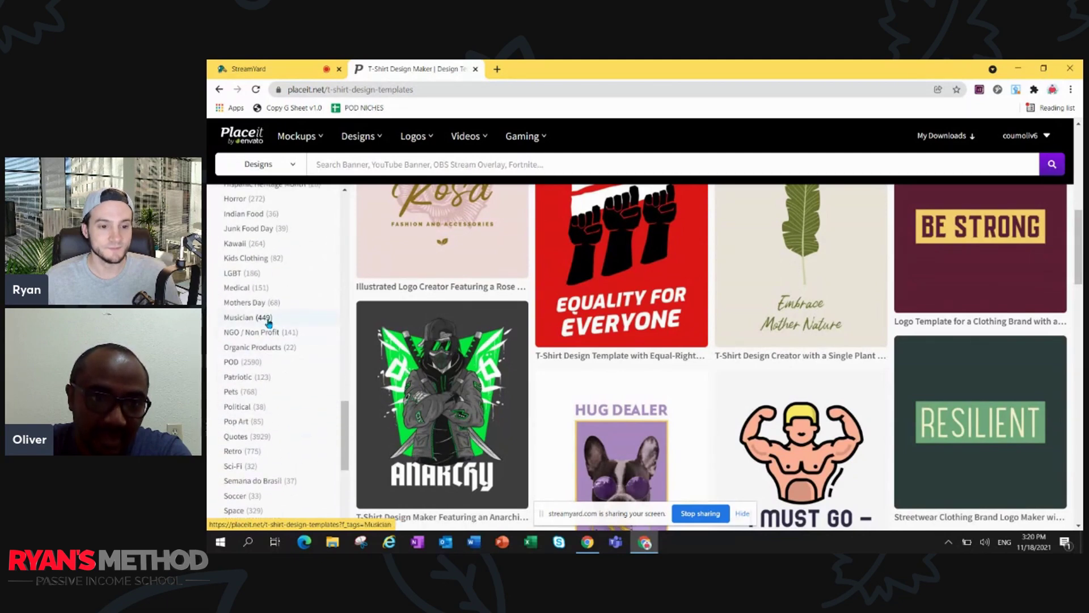
scroll(259, 287, "up", 2)
scroll(254, 279, "up", 1)
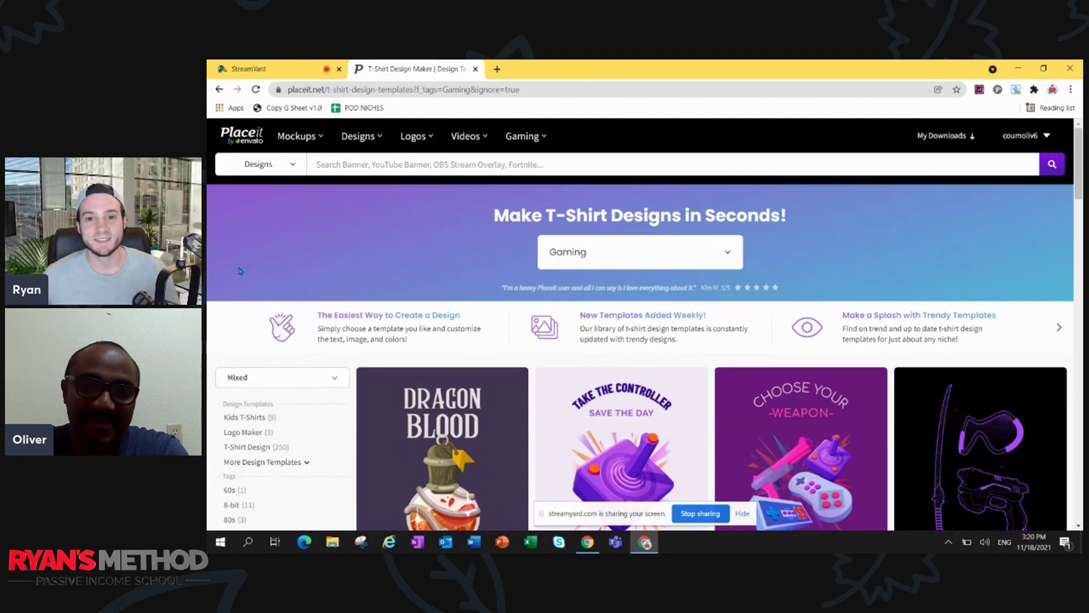
scroll(443, 282, "down", 2)
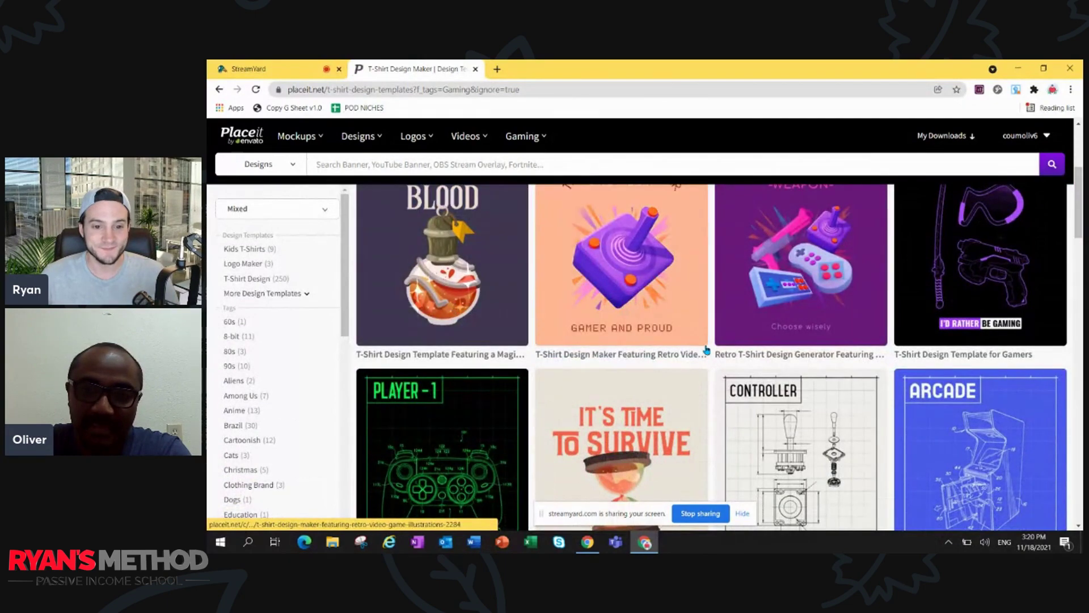
scroll(622, 356, "down", 2)
scroll(622, 356, "up", 2)
scroll(630, 353, "down", 5)
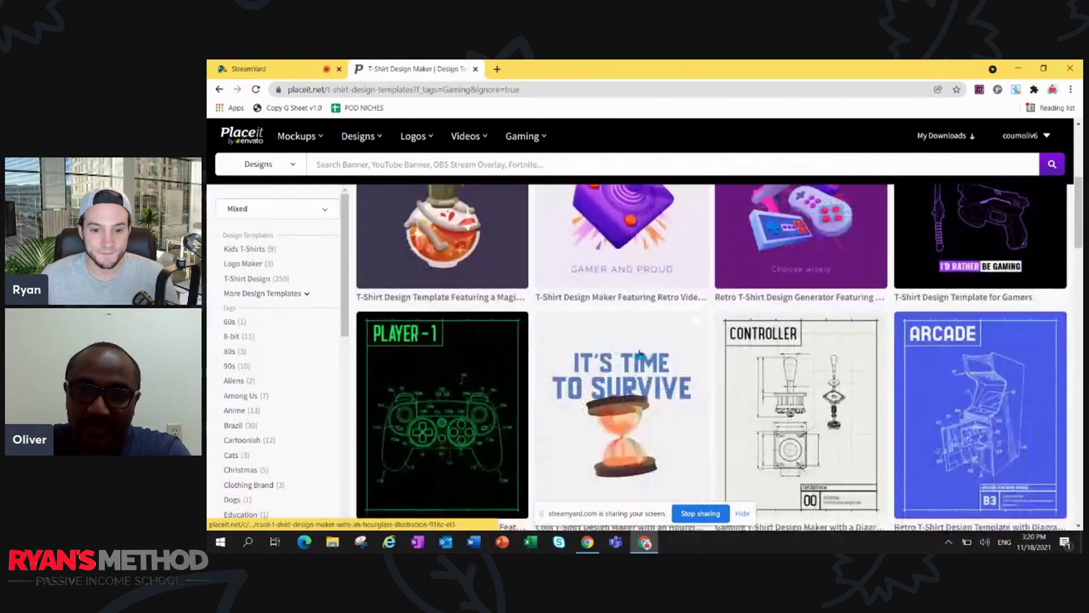
scroll(644, 351, "down", 1)
scroll(672, 332, "down", 1)
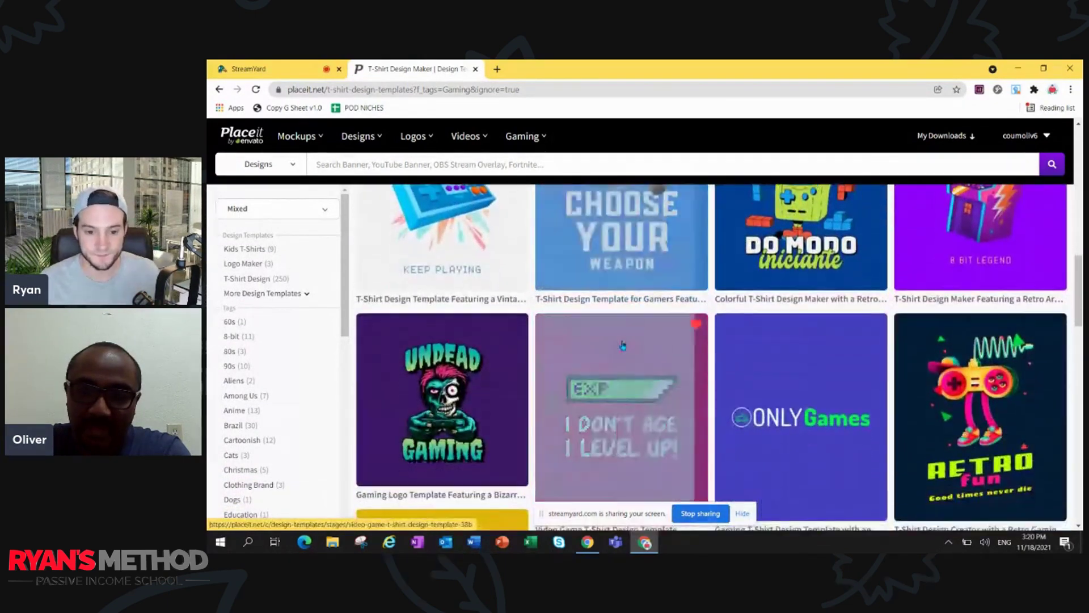
scroll(715, 307, "down", 1)
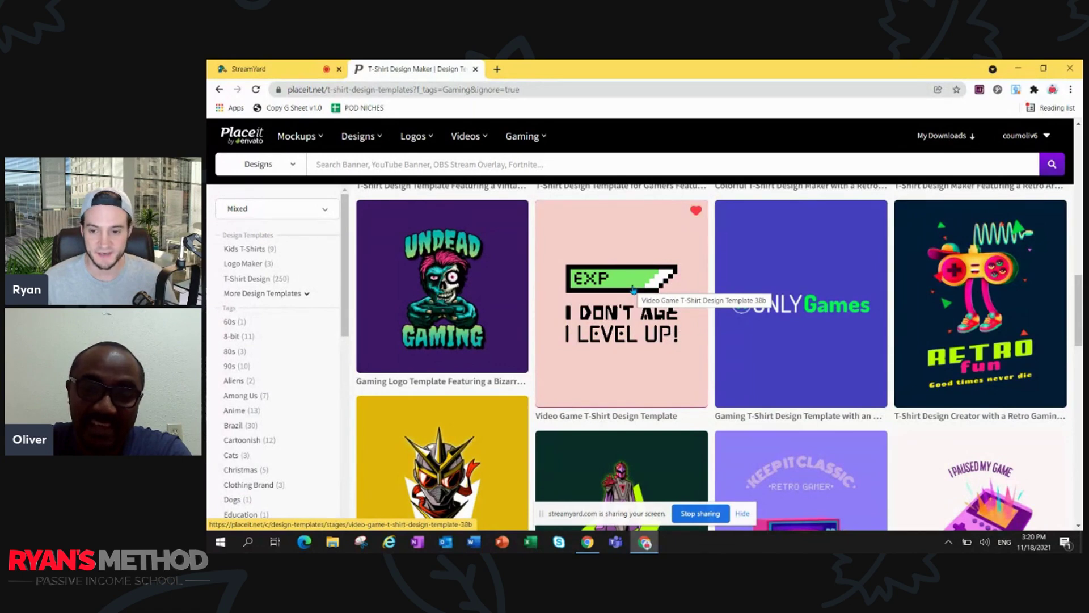
Open the 'I Don't Age, I Level Up!' video game T-shirt template in the editor.
left_click(633, 290)
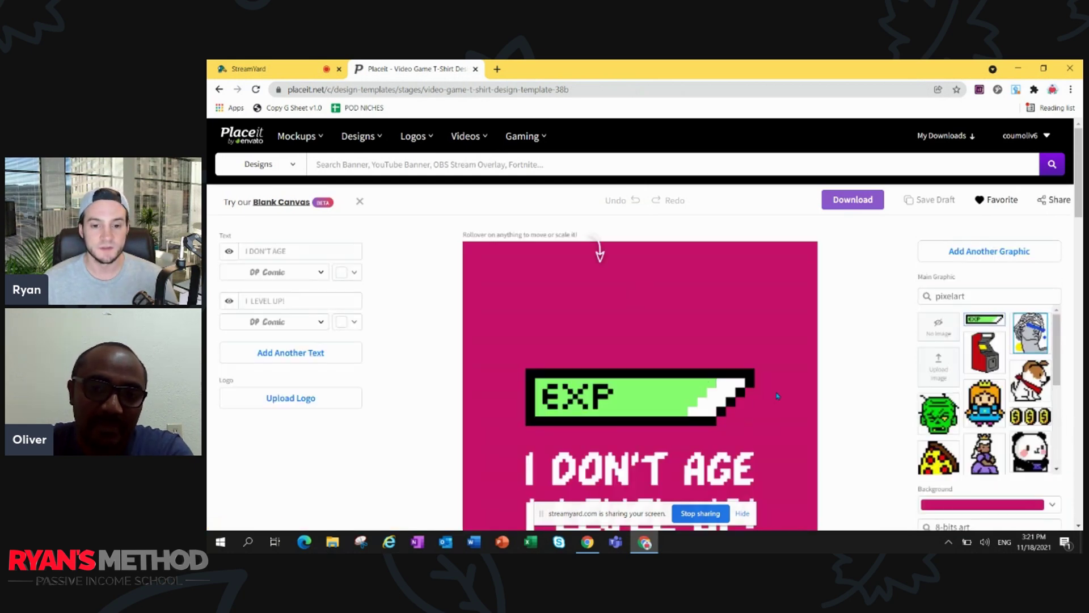
scroll(601, 250, "down", 1)
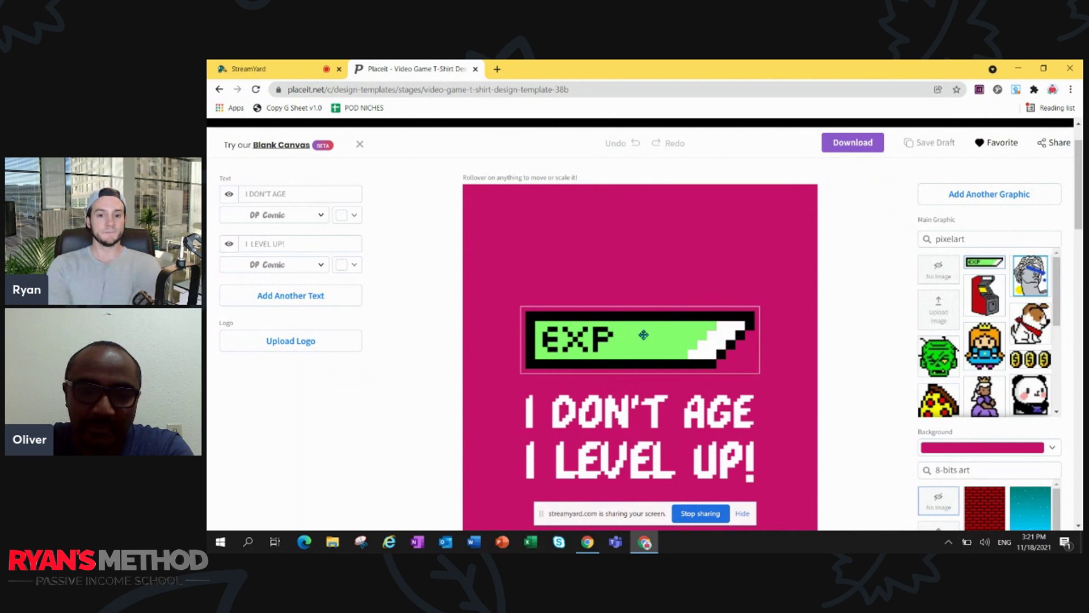
Drag the EXP bar, 'I DON'T AGE' and 'I LEVEL UP!' higher, stacking the lines closely.
left_click_drag(644, 334, 659, 263)
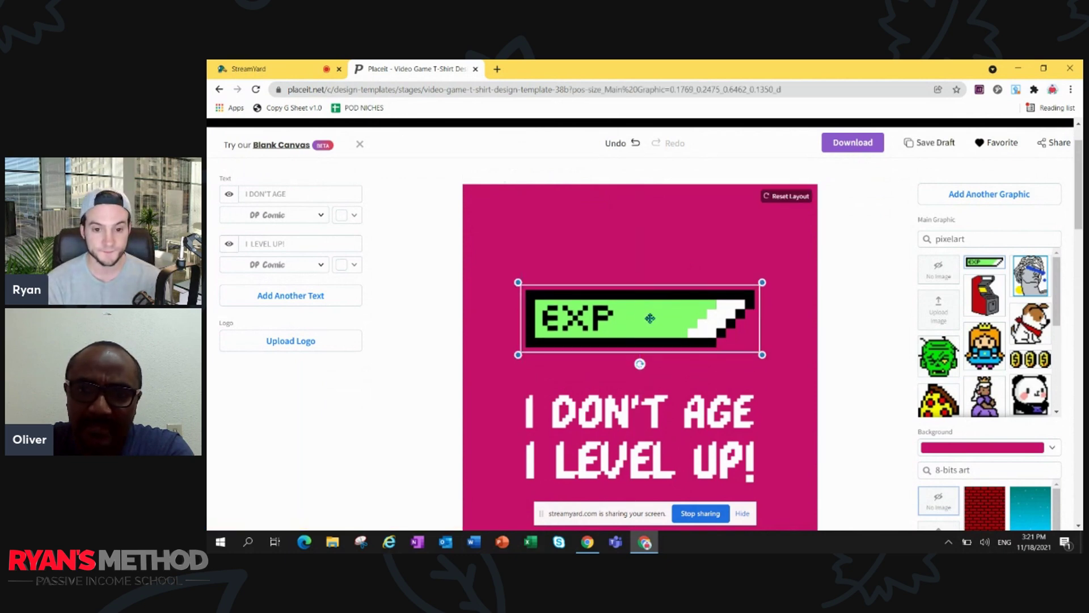
left_click_drag(643, 413, 643, 346)
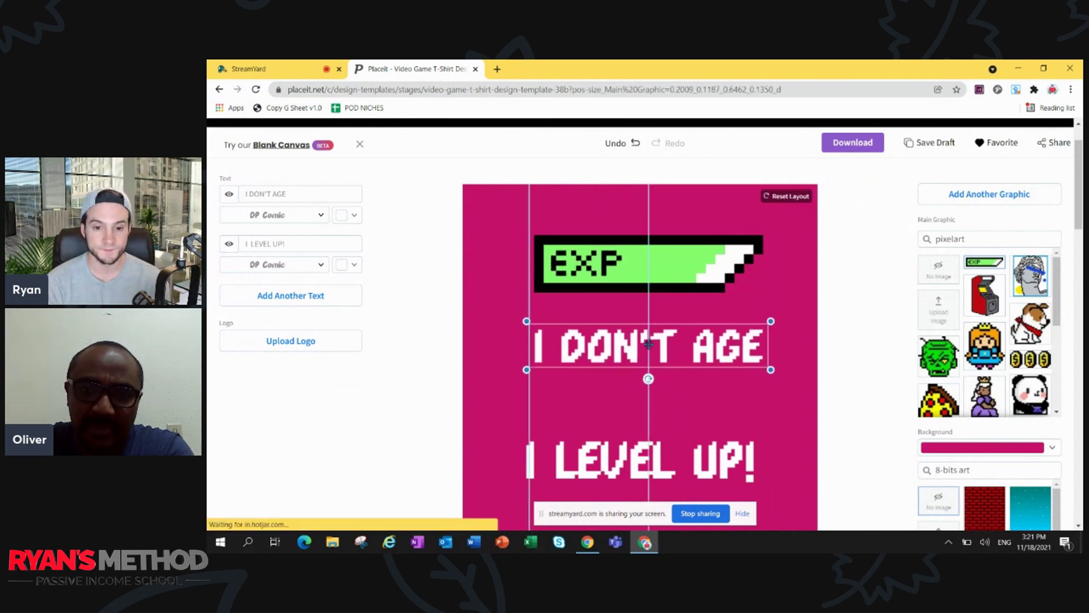
left_click_drag(626, 464, 636, 409)
left_click(655, 275)
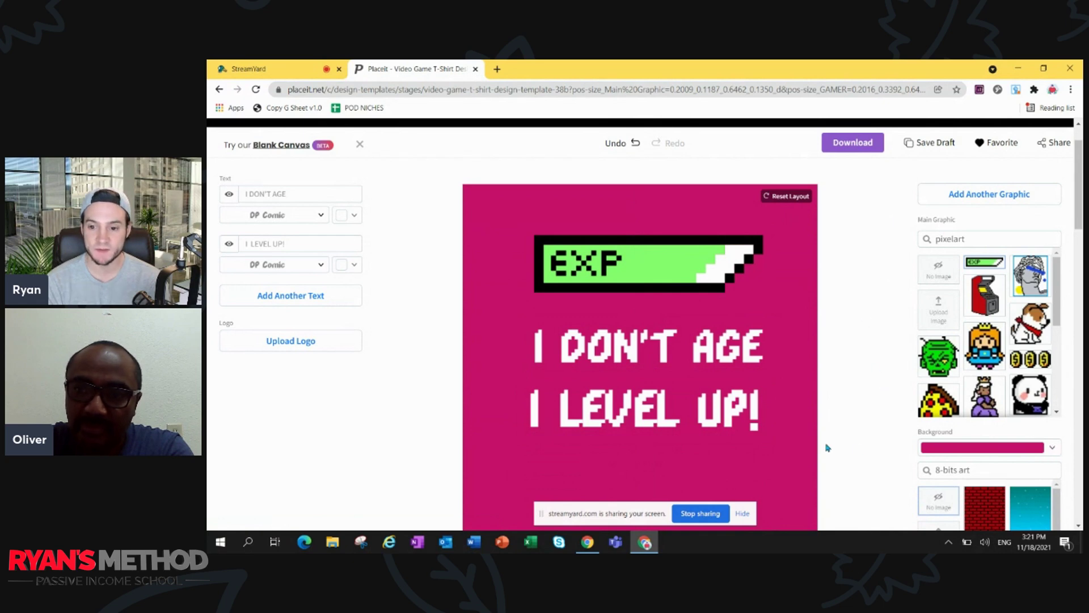
Set a black background, make the EXP bar smaller and centred, and raise I DON'T AGE.
left_click(1053, 449)
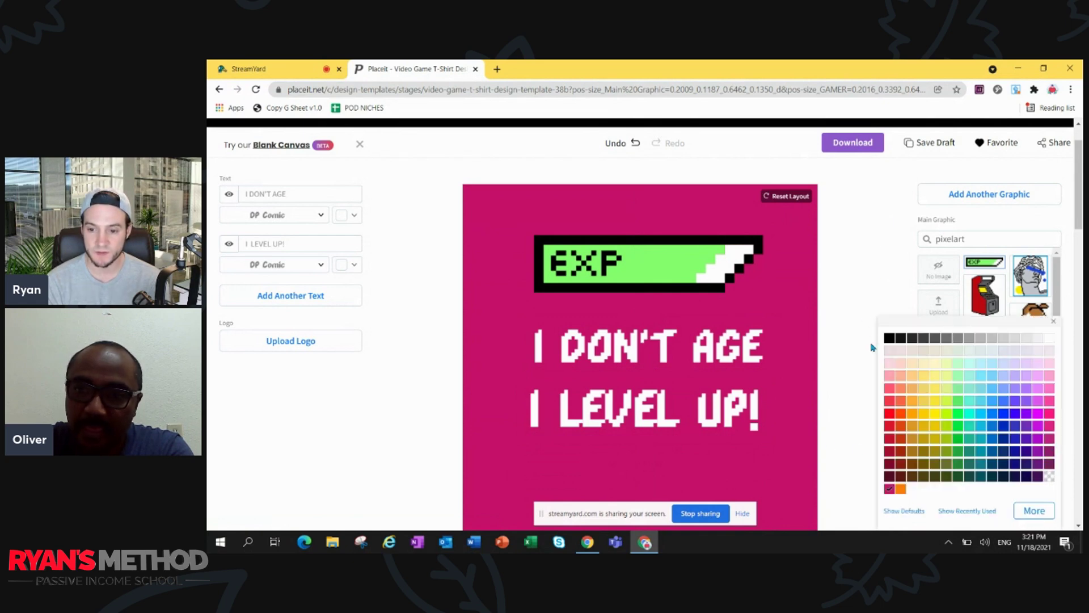
left_click(890, 339)
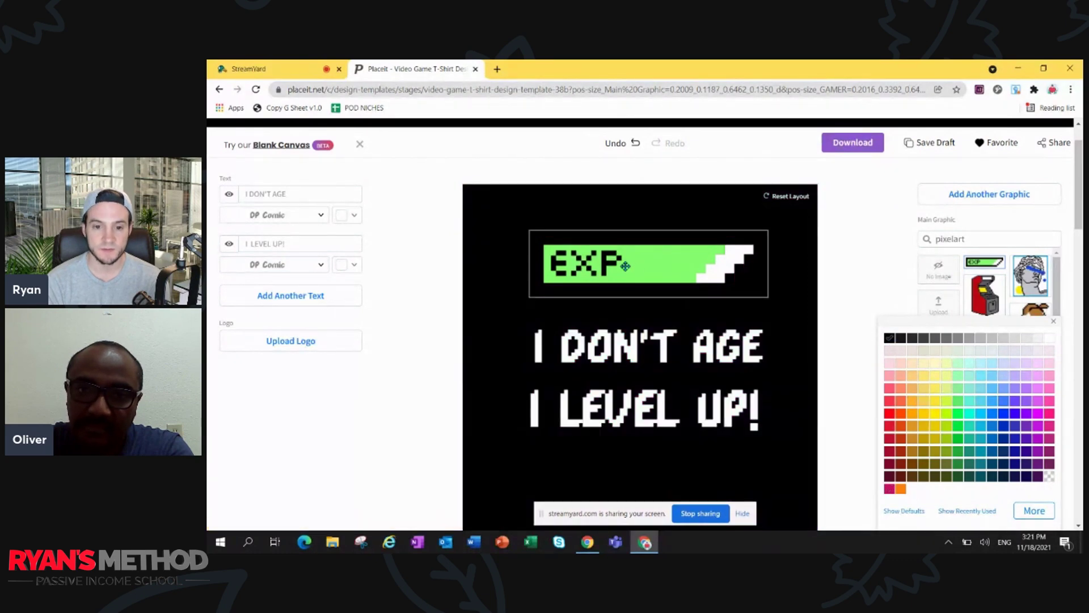
left_click_drag(766, 290, 741, 282)
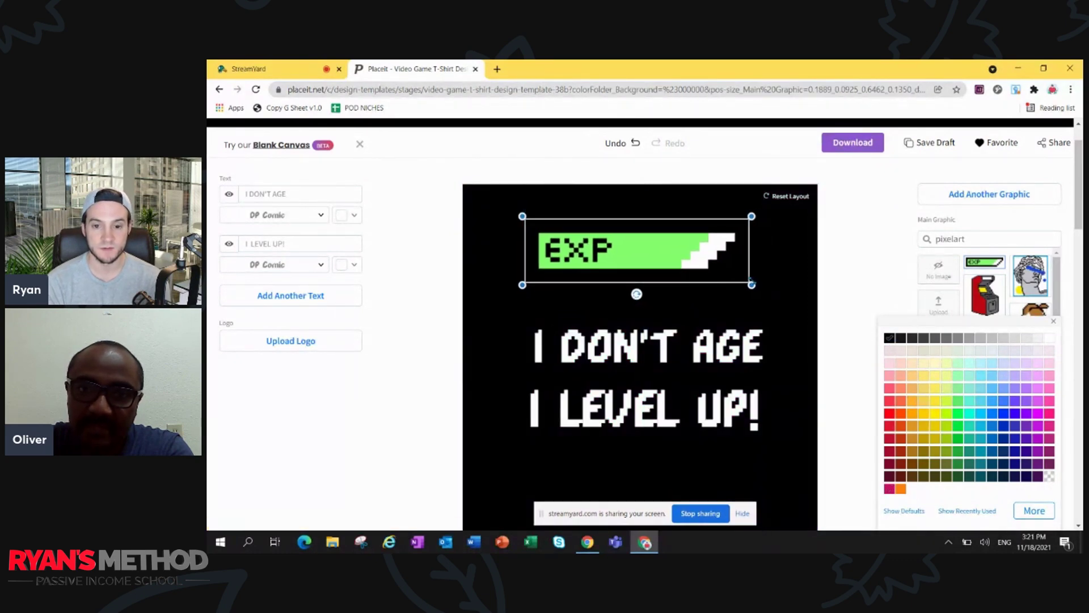
left_click_drag(646, 258, 658, 253)
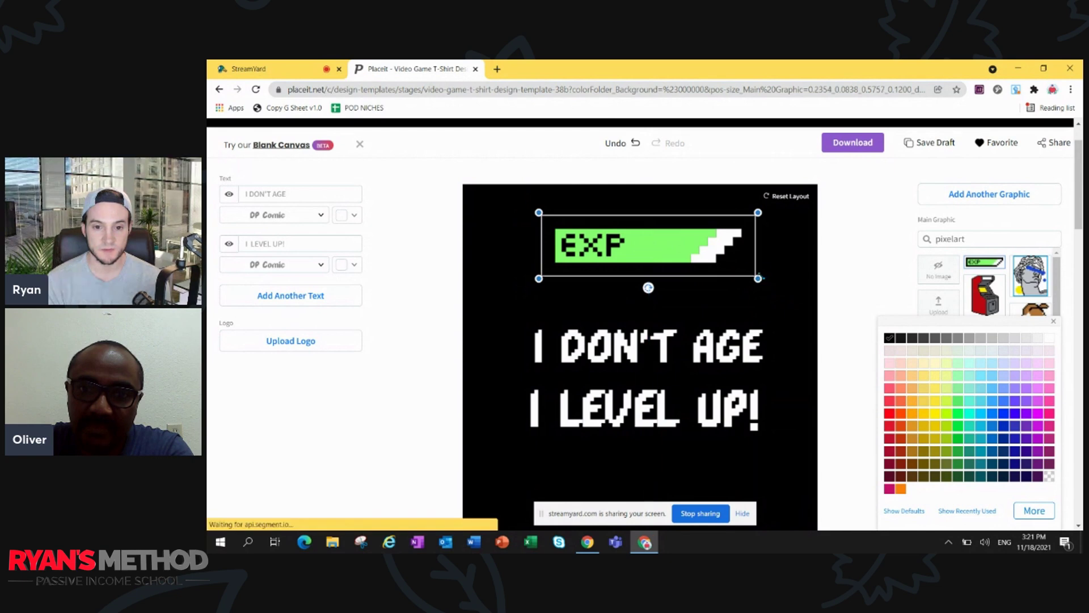
left_click_drag(664, 247, 669, 244)
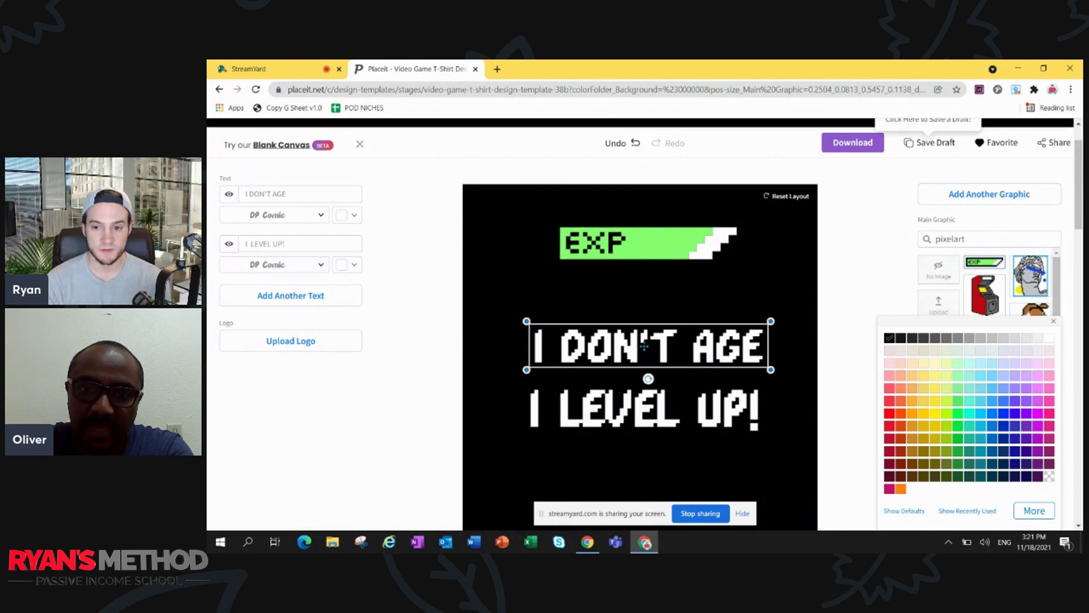
left_click_drag(640, 347, 628, 300)
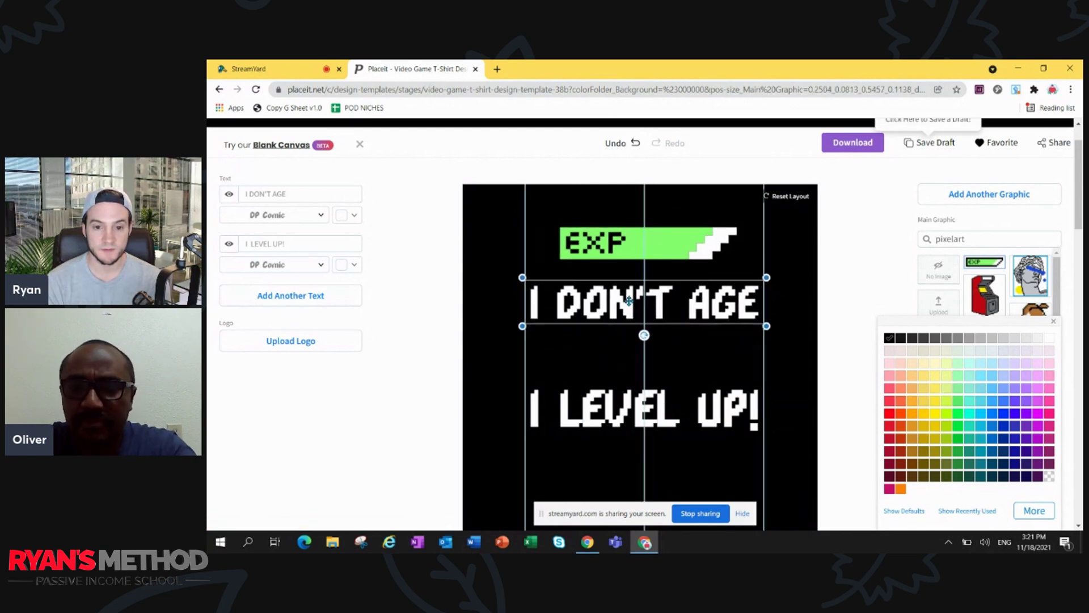
Change the first slogan line to I LIKE and enlarge it.
left_click(311, 193)
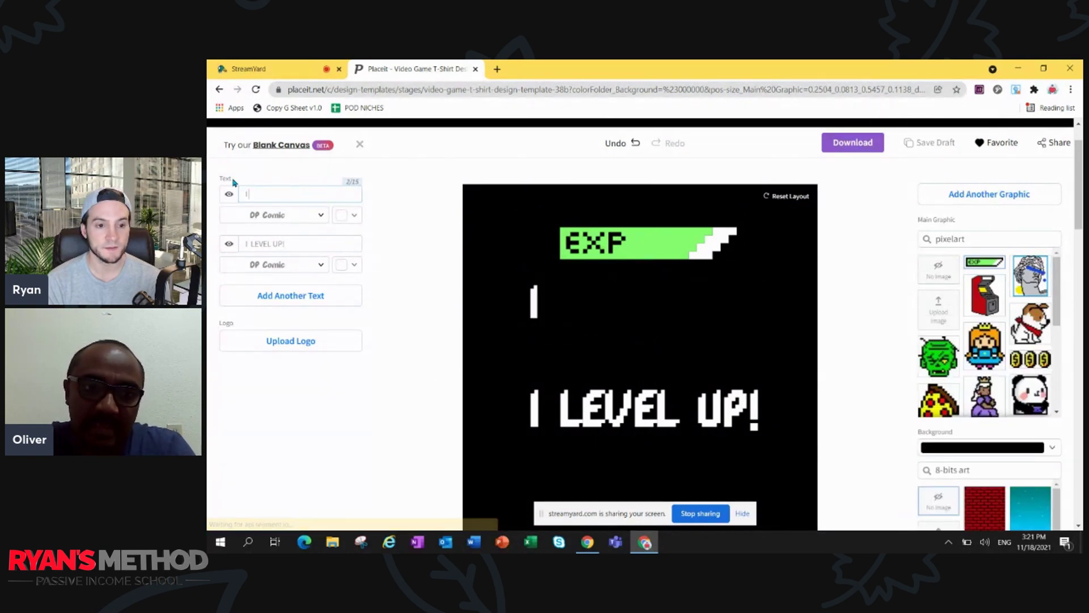
type("Like")
key("BackSpace")
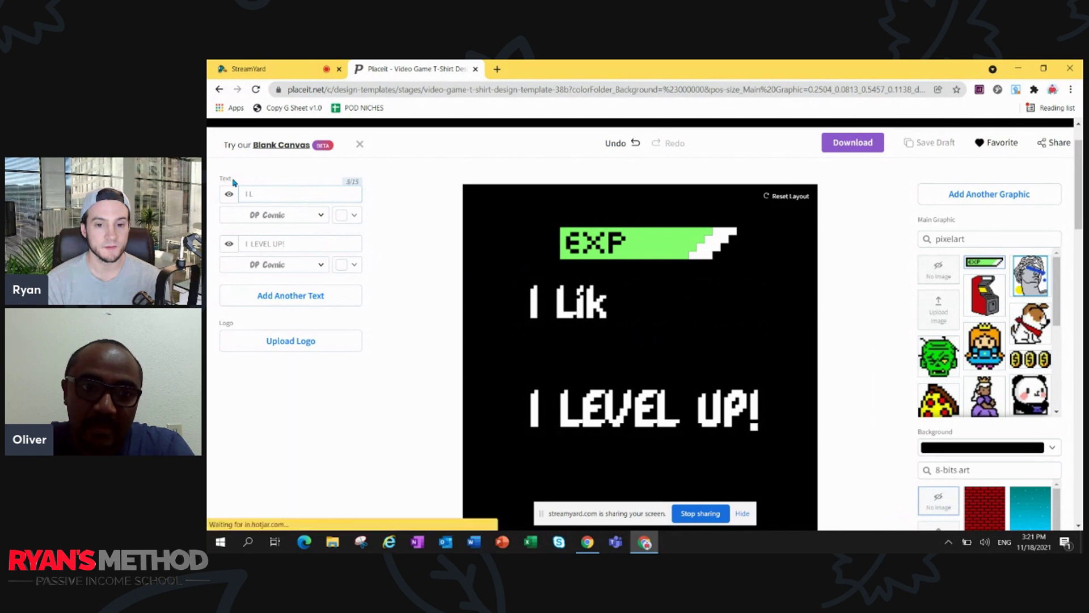
key("BackSpace")
key("BackSpace")
type("IKE")
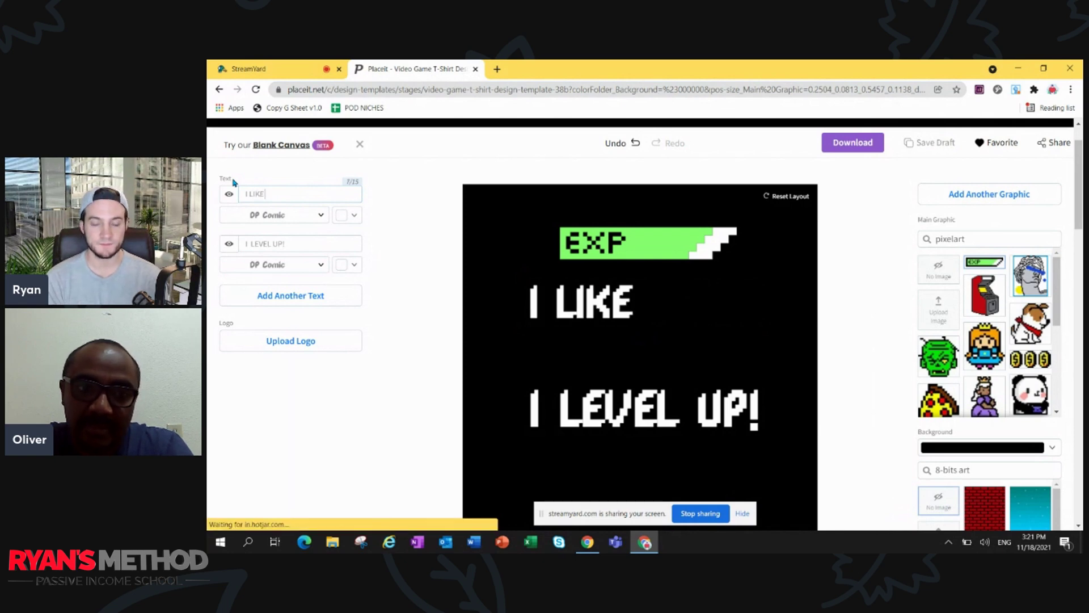
left_click(637, 295)
left_click_drag(637, 325, 742, 369)
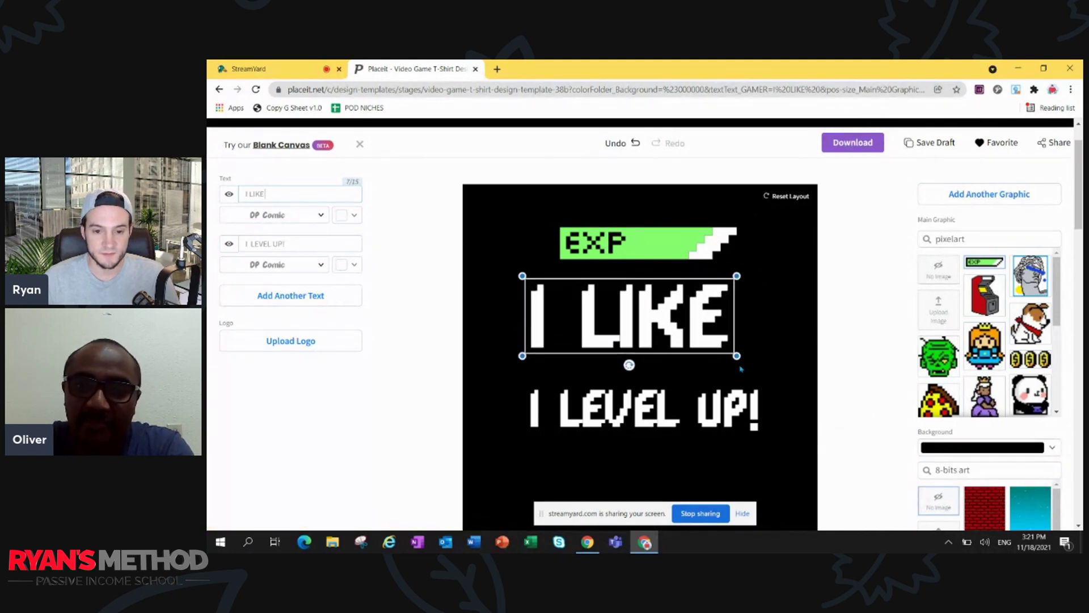
left_click_drag(634, 326, 647, 320)
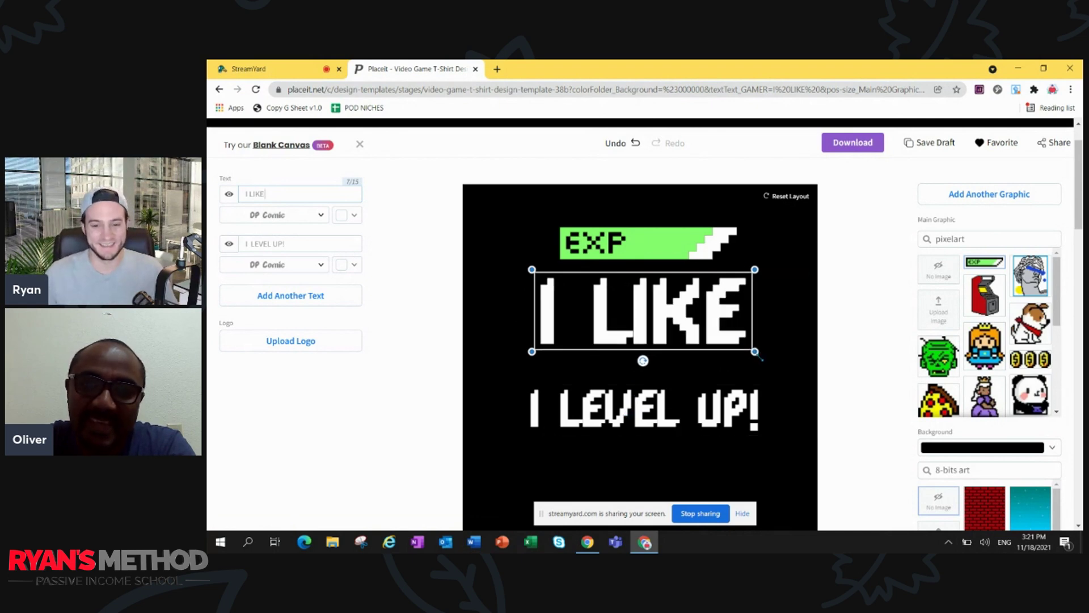
left_click_drag(748, 349, 759, 353)
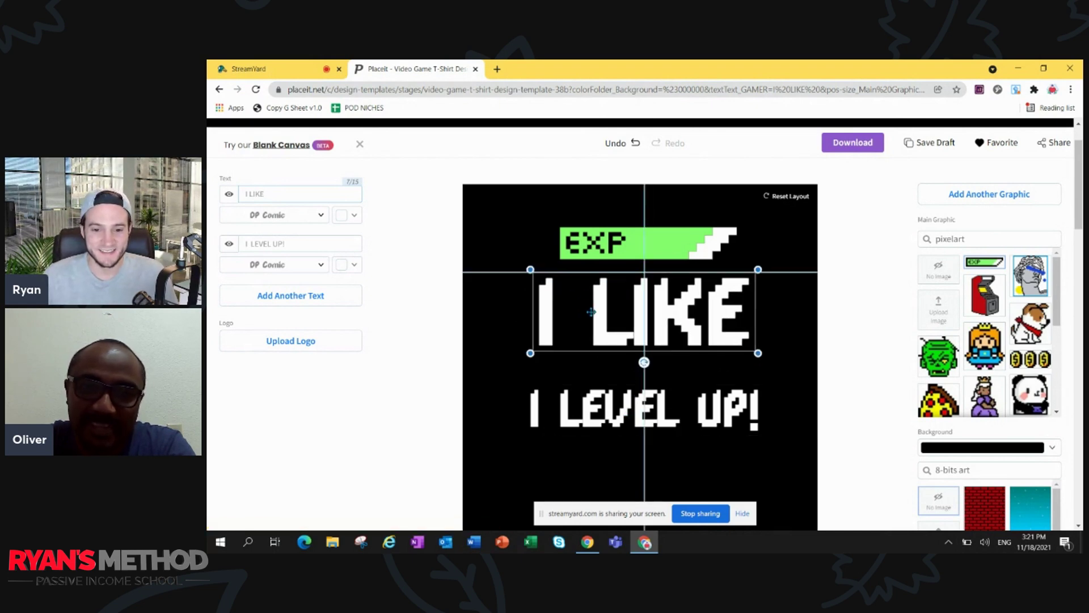
Raise the second line under I LIKE and begin retyping it as VIDEO GAMES.
left_click_drag(624, 413, 623, 387)
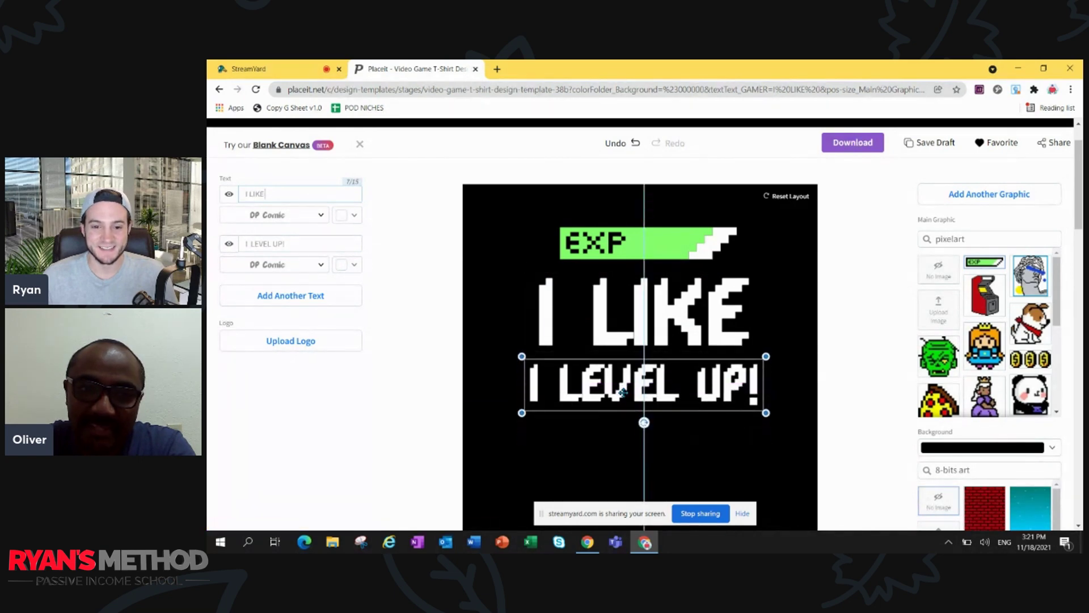
left_click(292, 245)
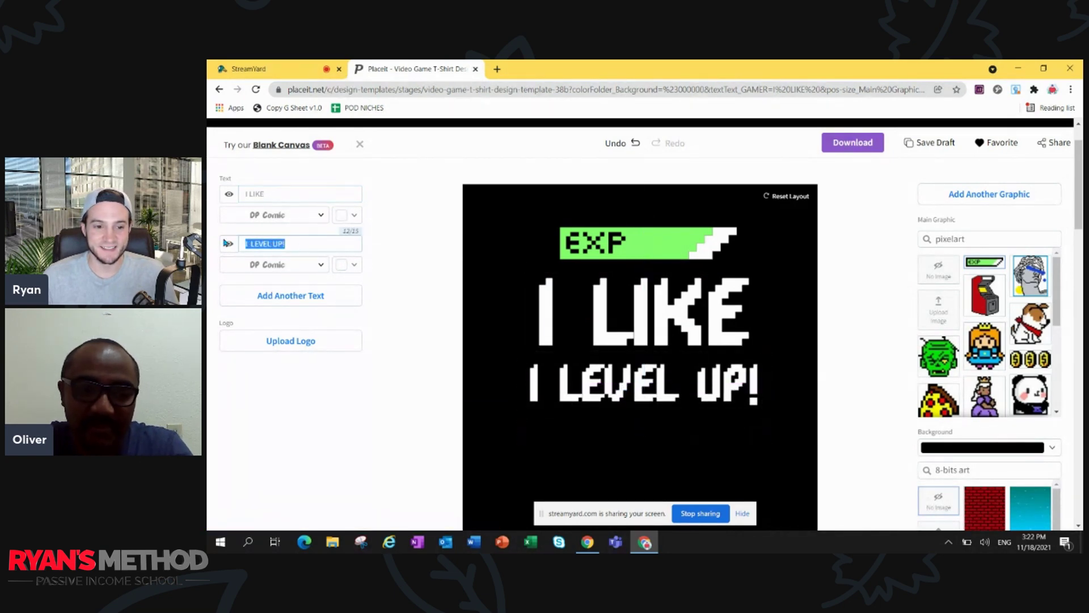
type("video")
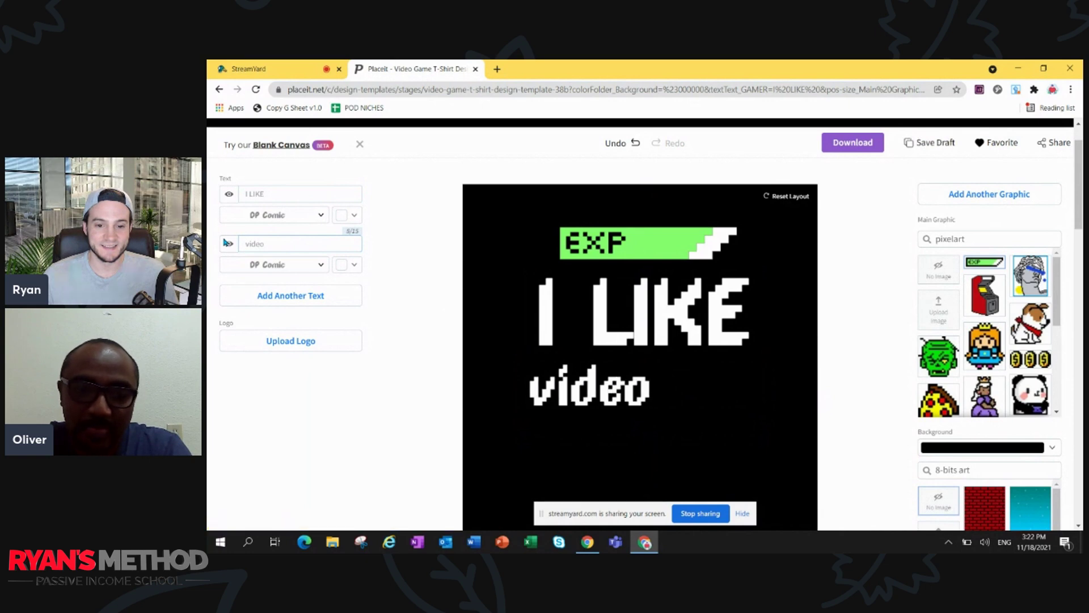
key("BackSpace")
key("BackSpace")
key("BackSpace")
key("BackSpace")
key("BackSpace")
type("V")
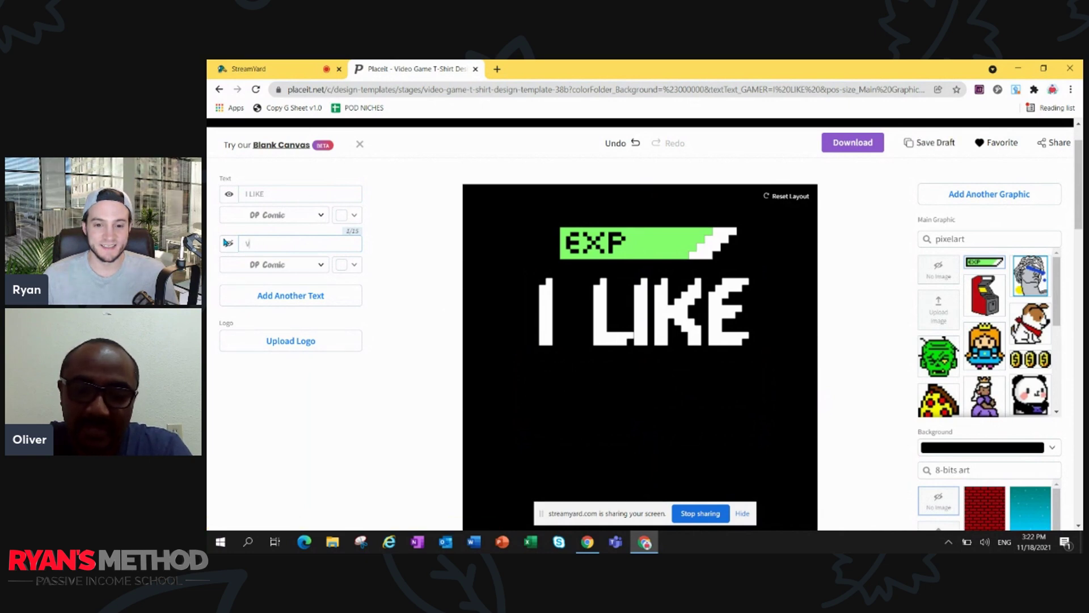
type("IDEO GAME")
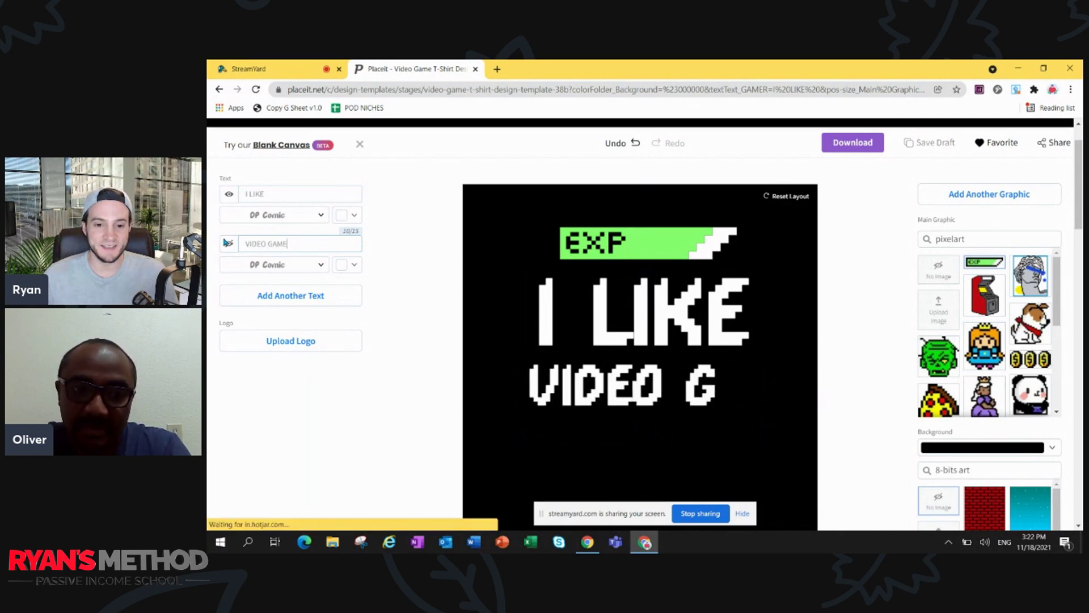
type("S")
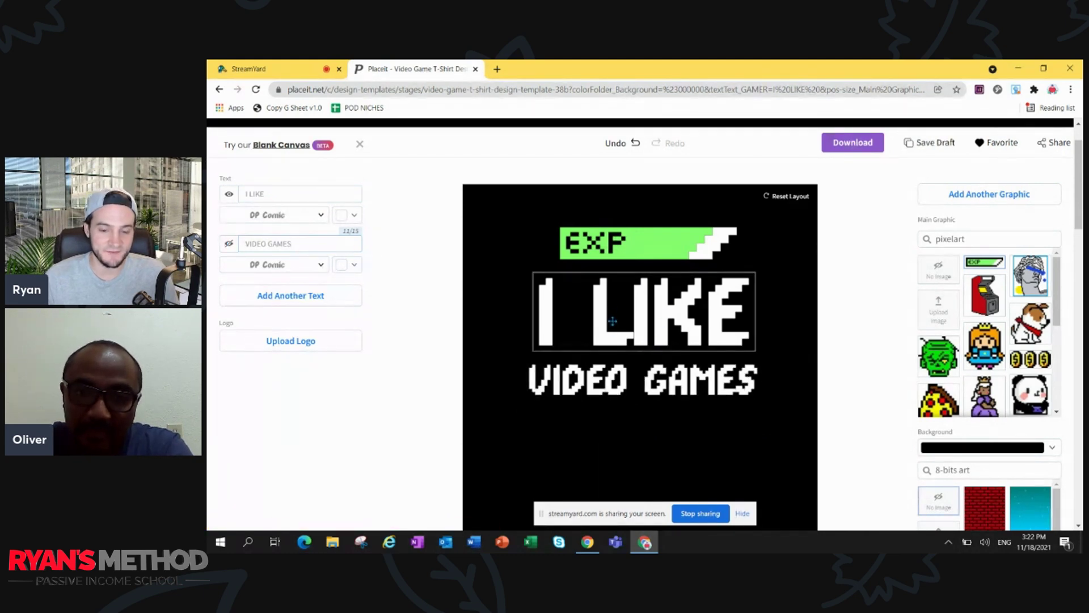
Nudge the VIDEO GAMES line a few pixels up beneath I LIKE.
left_click(612, 321)
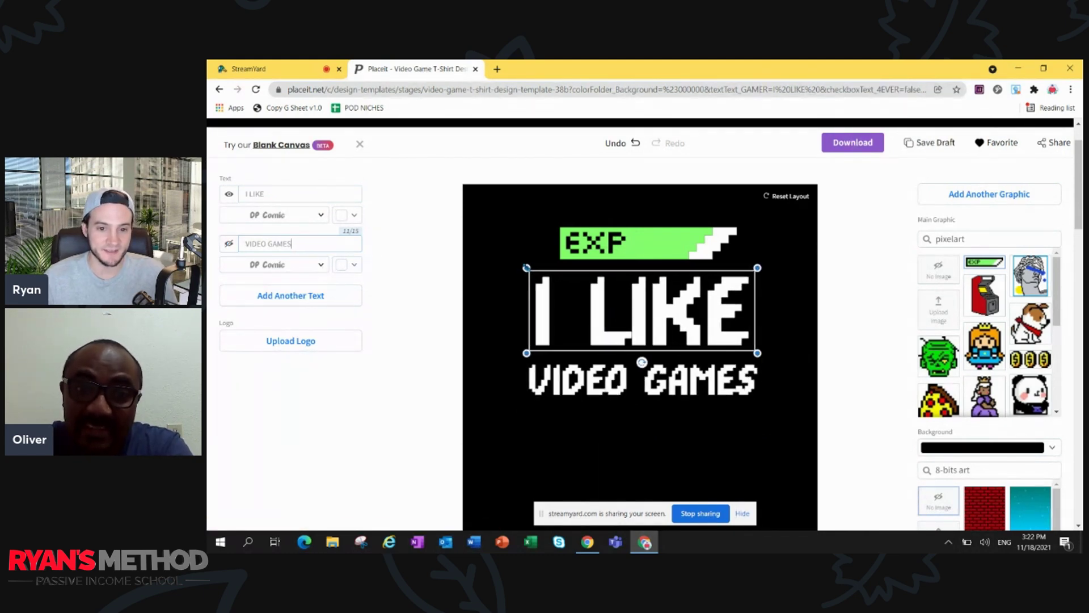
left_click(781, 317)
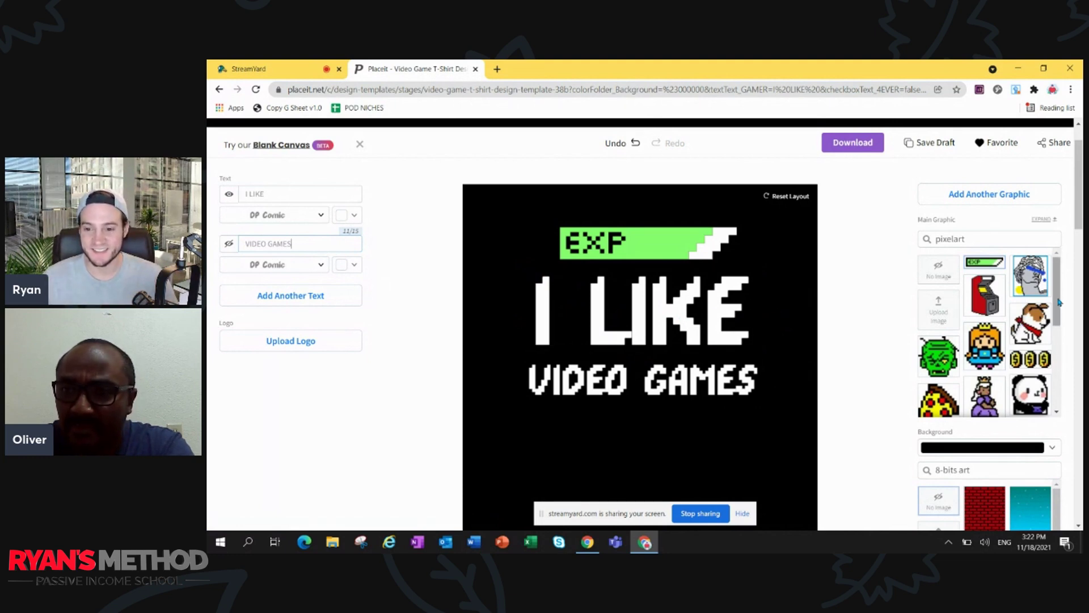
mouse_move(1059, 301)
left_mouse_down()
mouse_move(1059, 318)
mouse_move(1062, 292)
left_mouse_up()
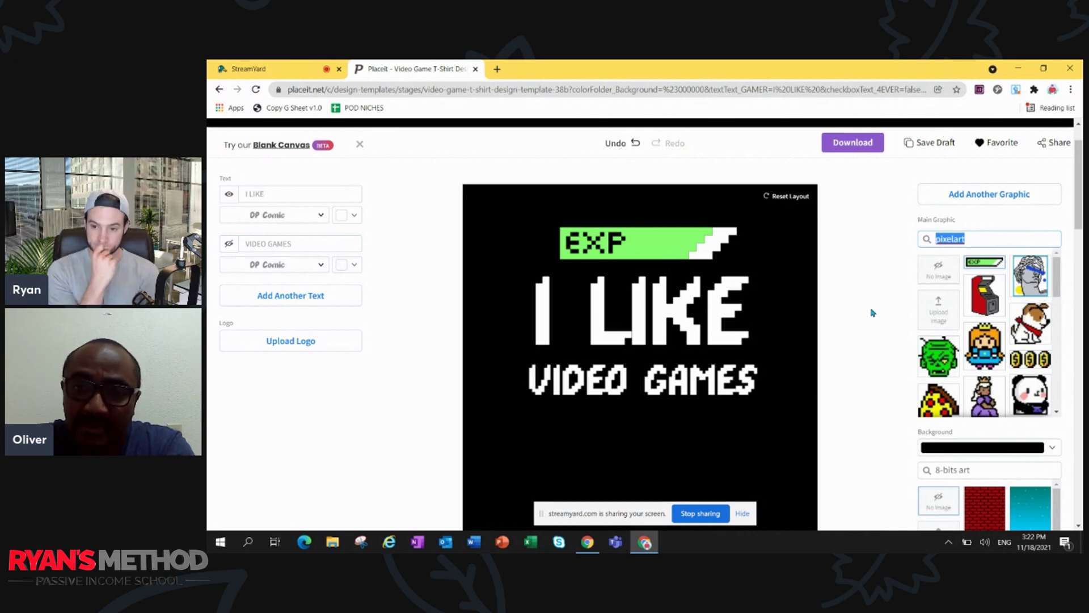
left_click_drag(638, 384, 635, 375)
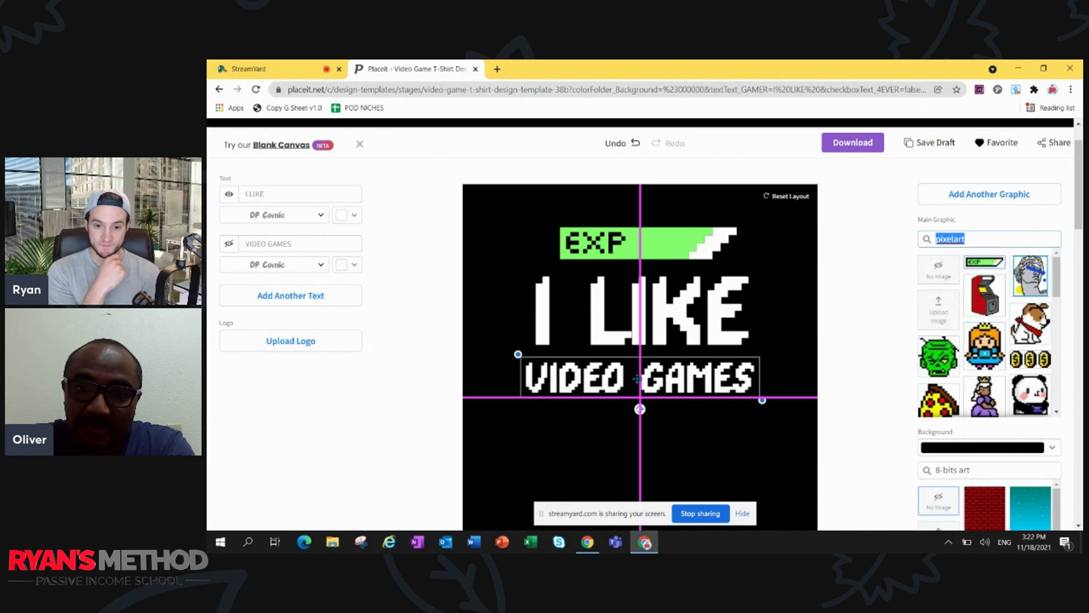
left_click(641, 464)
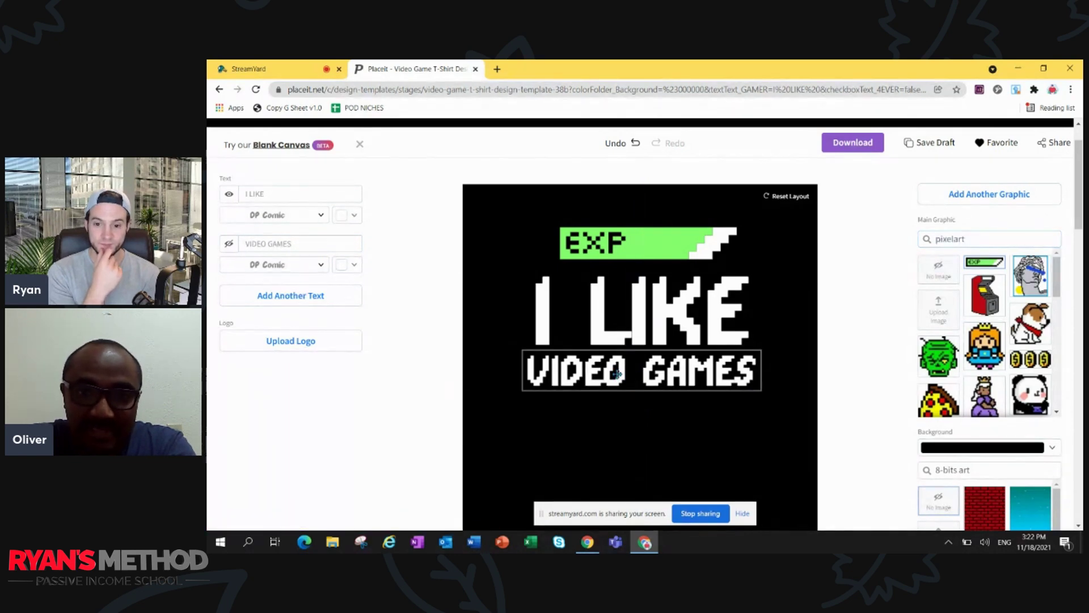
Add a third text line, AND MAYBE 3 PEOPLE, positioned just below VIDEO GAMES.
left_click(290, 295)
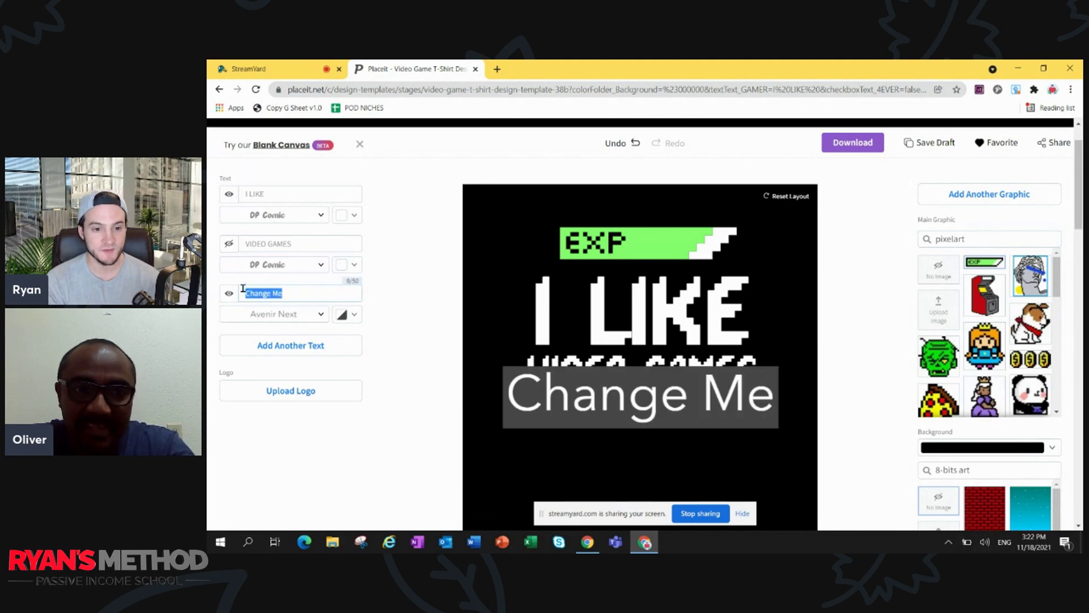
type("A")
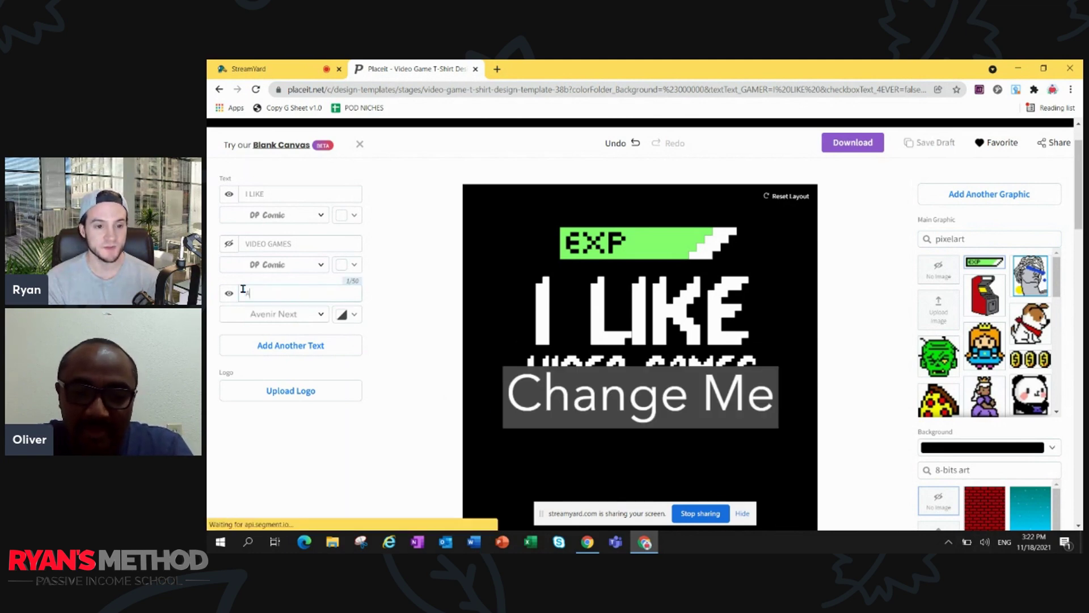
type("ND MAYBE ")
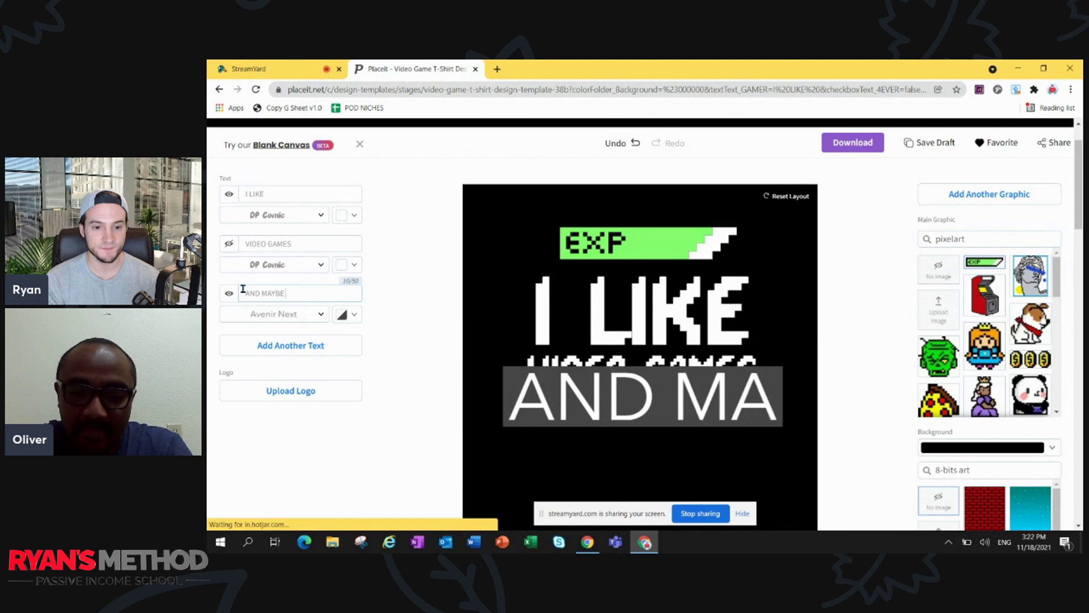
type("3 PEOPLE")
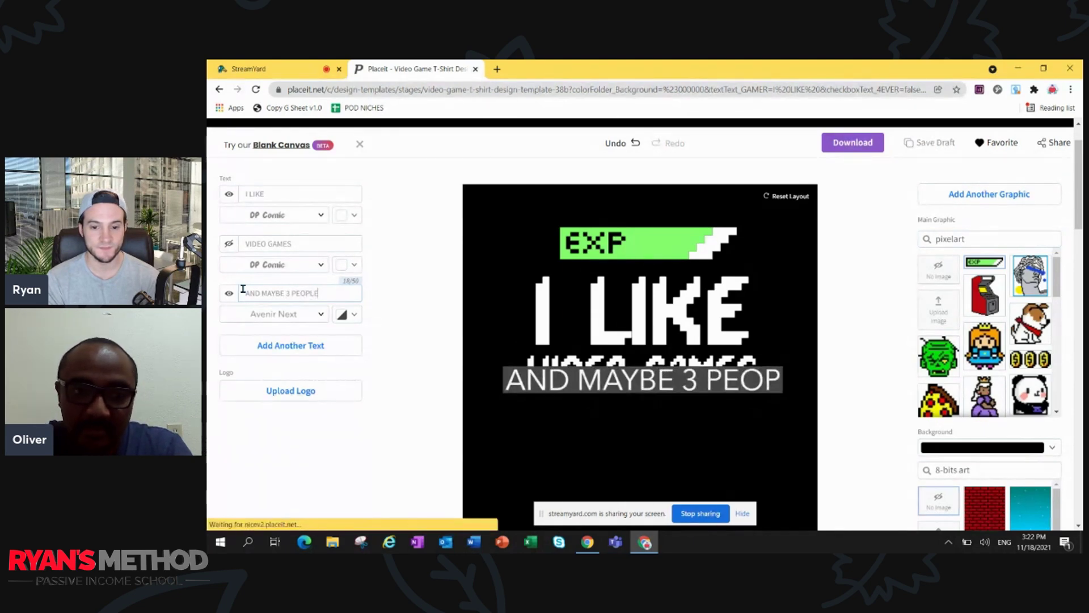
left_click_drag(638, 380, 637, 411)
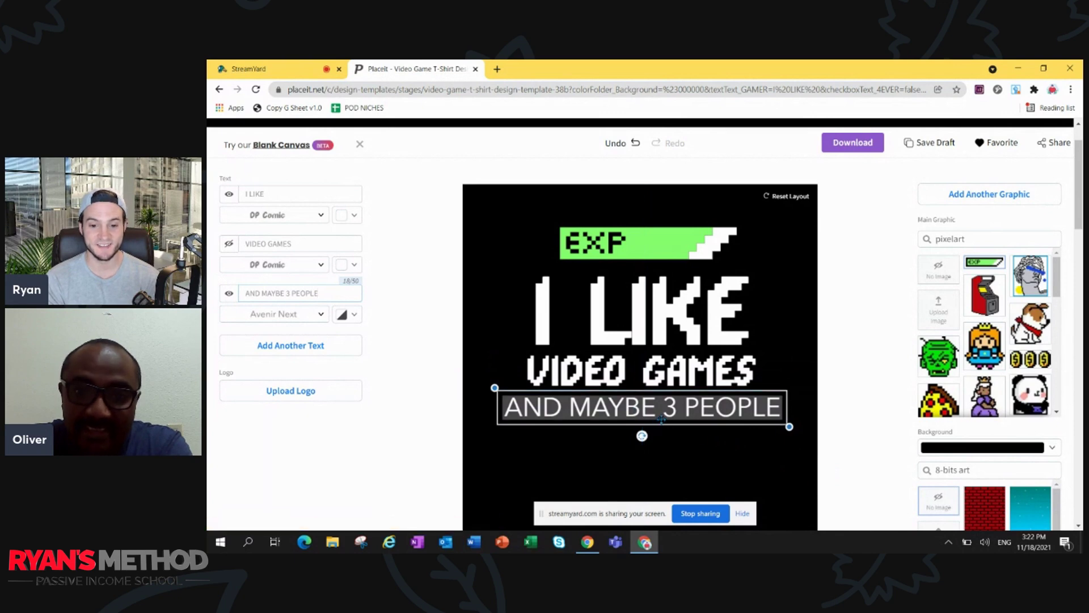
left_click_drag(667, 411, 668, 414)
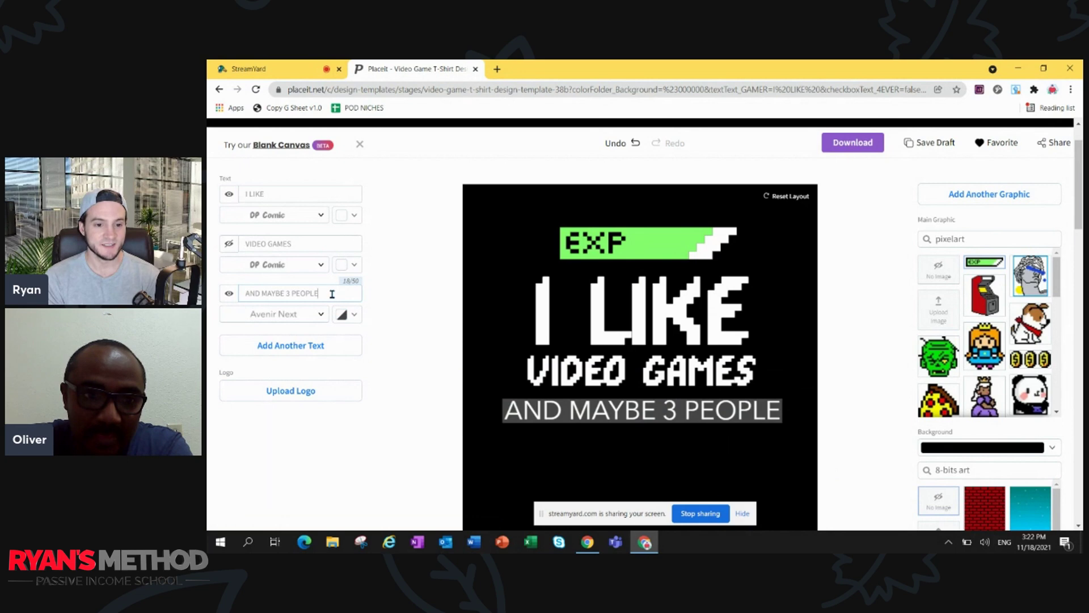
left_click(323, 317)
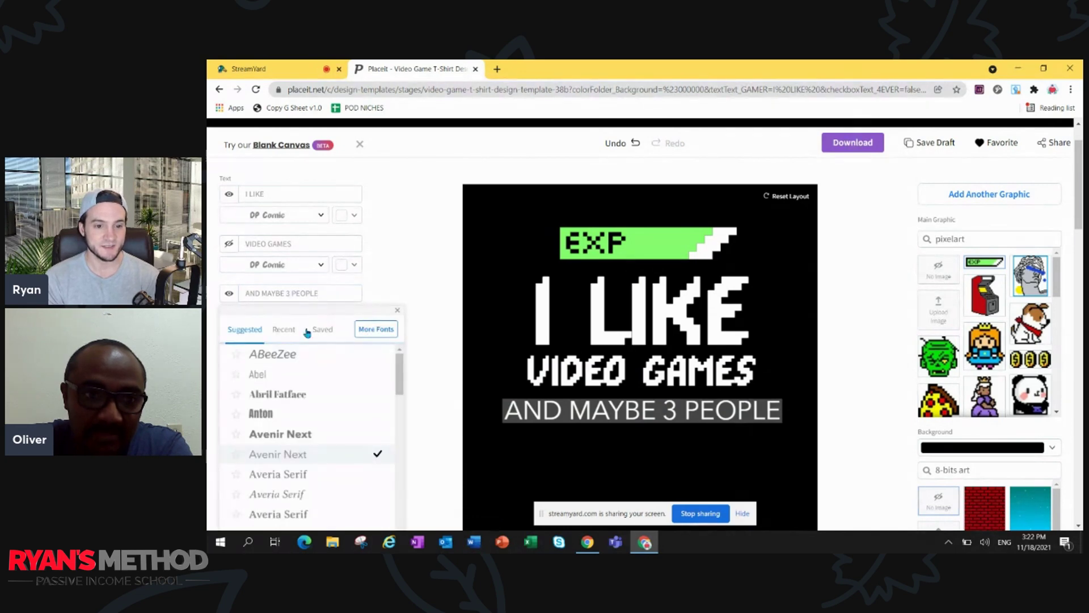
scroll(306, 396, "down", 1)
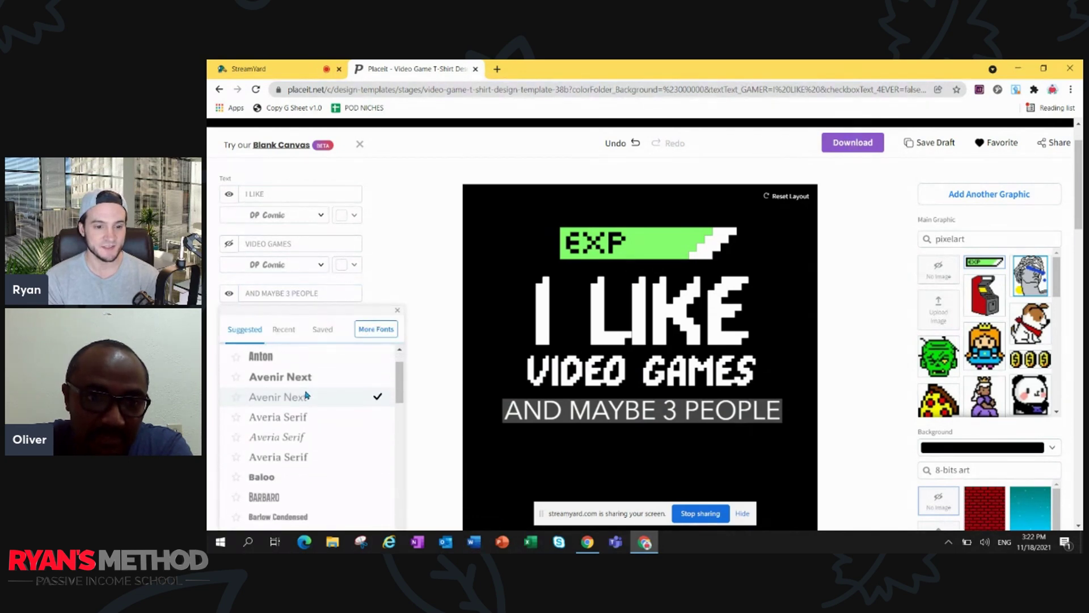
Set AND MAYBE 3 PEOPLE in the DP Comic pixel font and centre it under VIDEO GAMES.
left_click(376, 330)
type("DP COM")
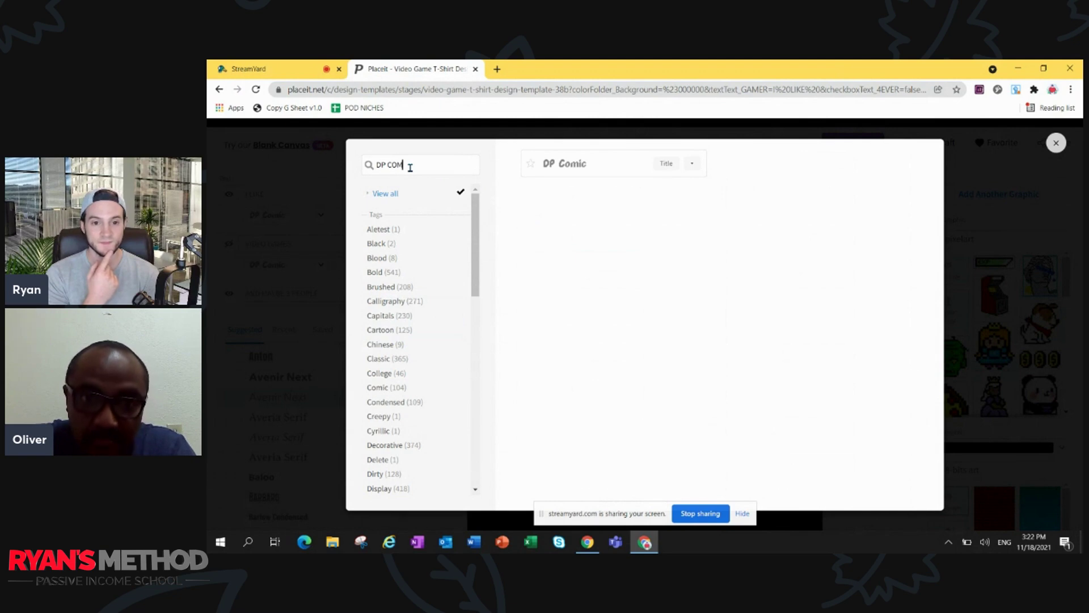
left_click(581, 169)
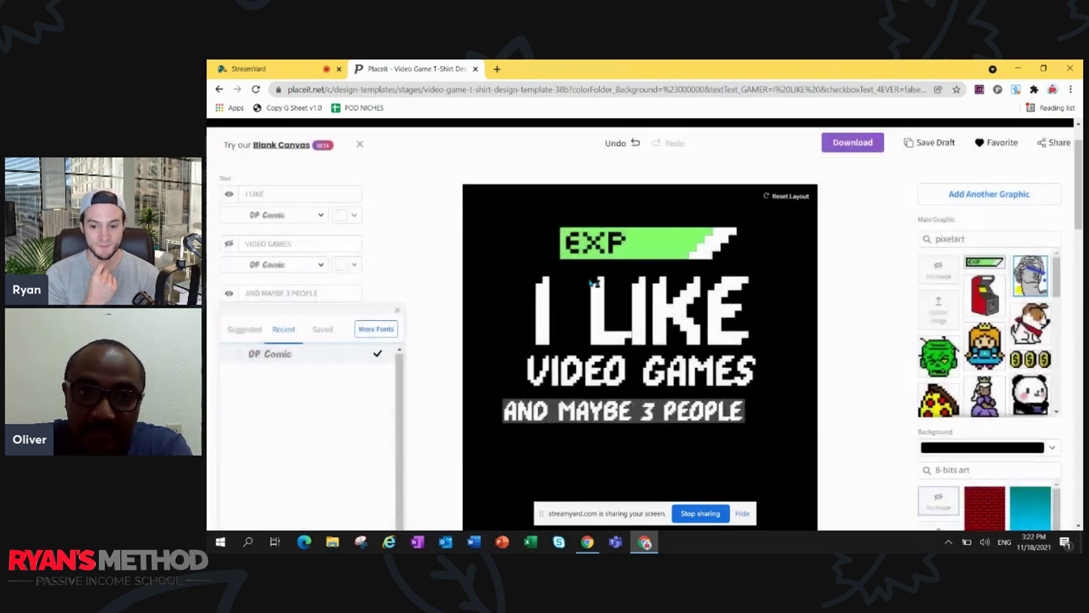
left_click_drag(597, 424, 611, 428)
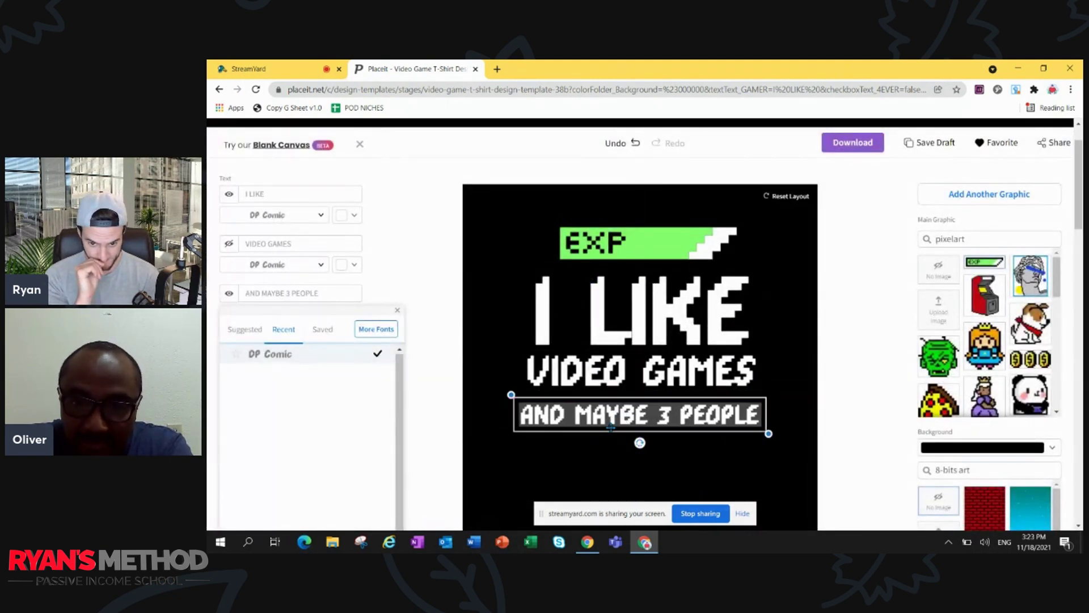
left_click(455, 397)
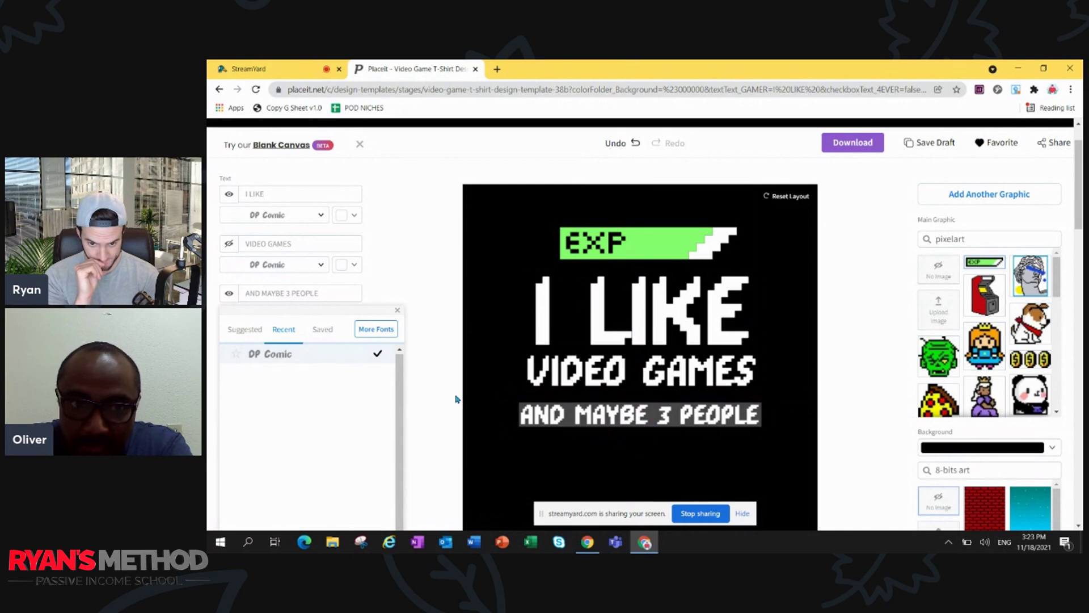
left_click(426, 353)
Give AND MAYBE 3 PEOPLE a white text background and black lettering.
left_click(344, 313)
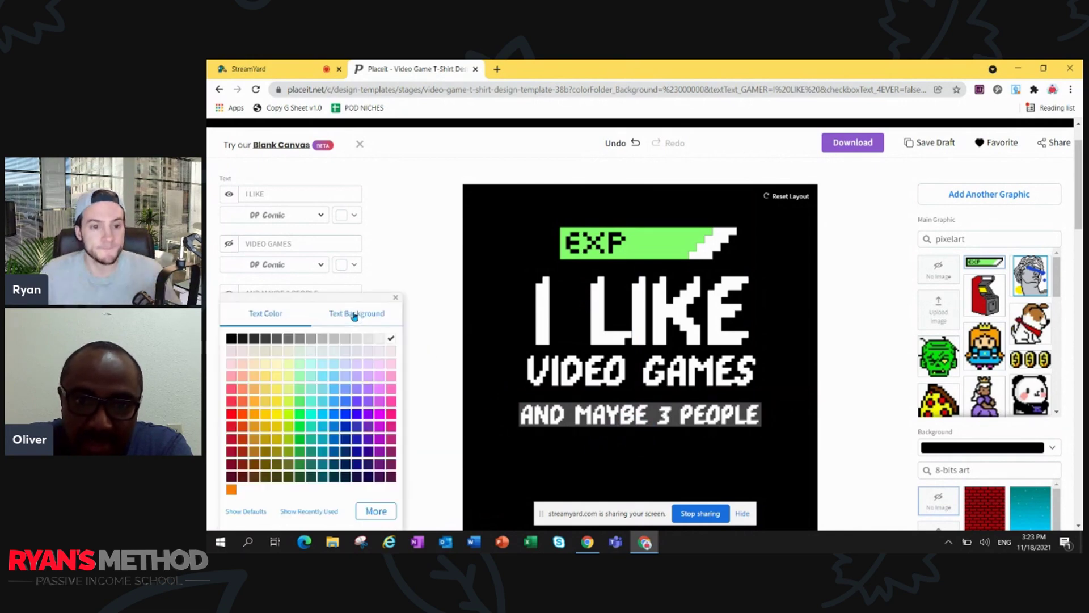
left_click_drag(613, 417, 614, 418)
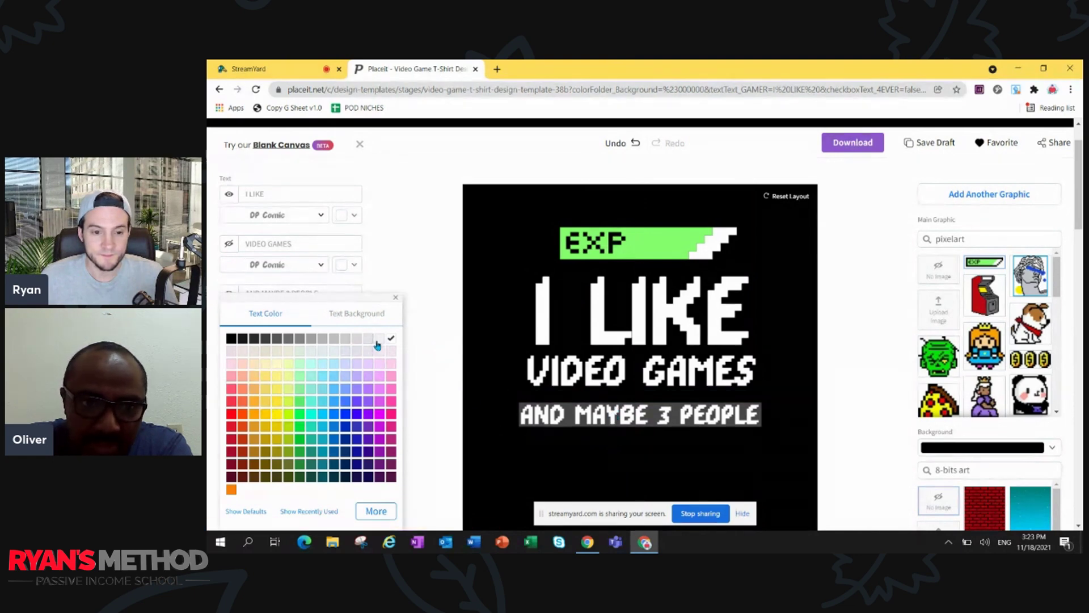
left_click(352, 315)
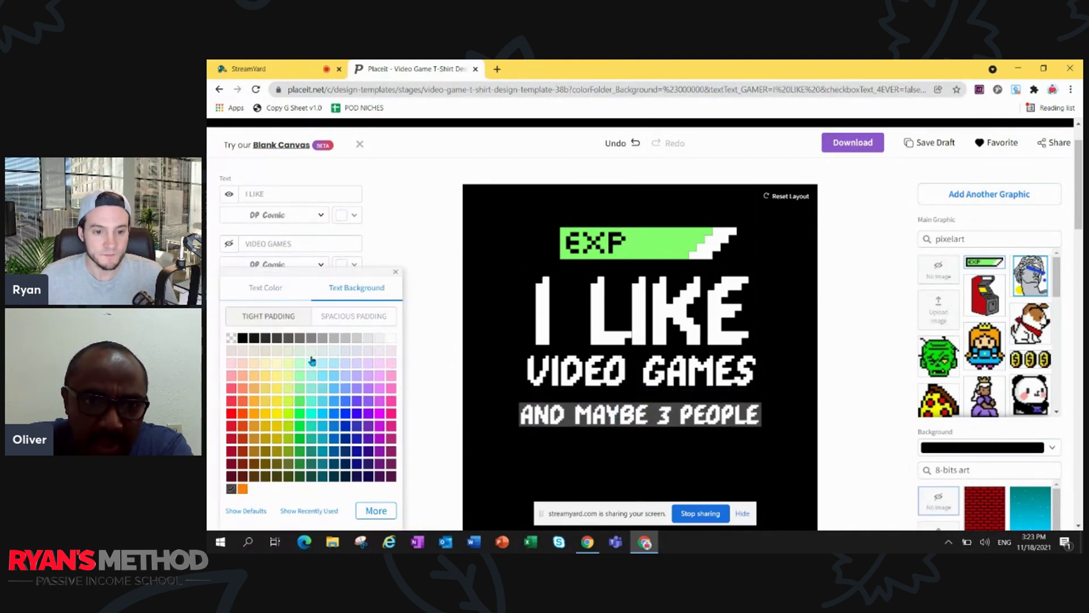
left_click(391, 341)
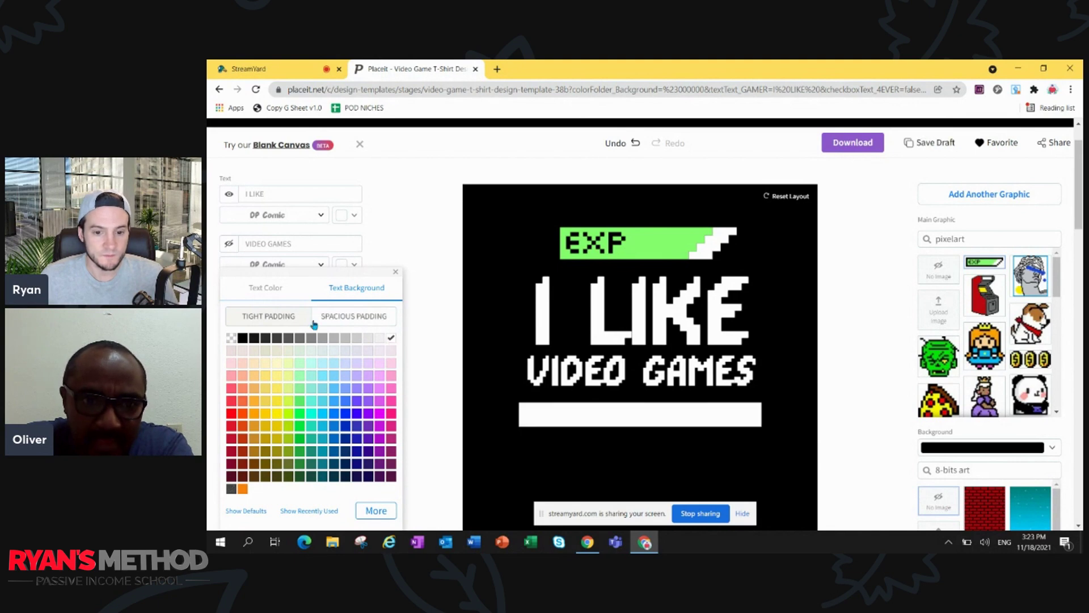
left_click(275, 298)
left_click(231, 312)
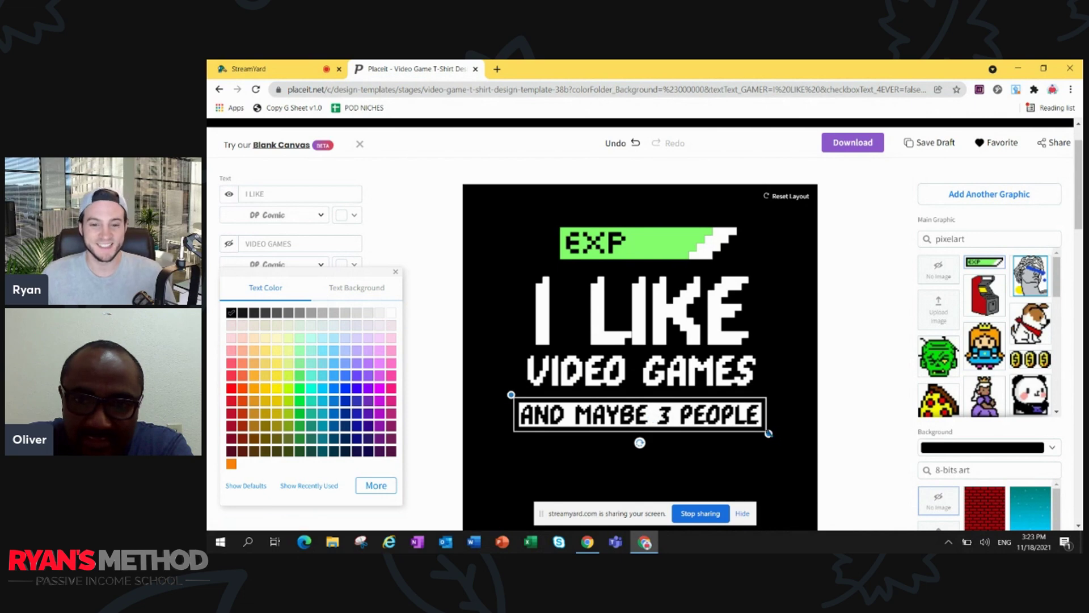
Fine-tune the size of the AND MAYBE 3 PEOPLE text.
left_click_drag(772, 426, 764, 425)
left_click(512, 389)
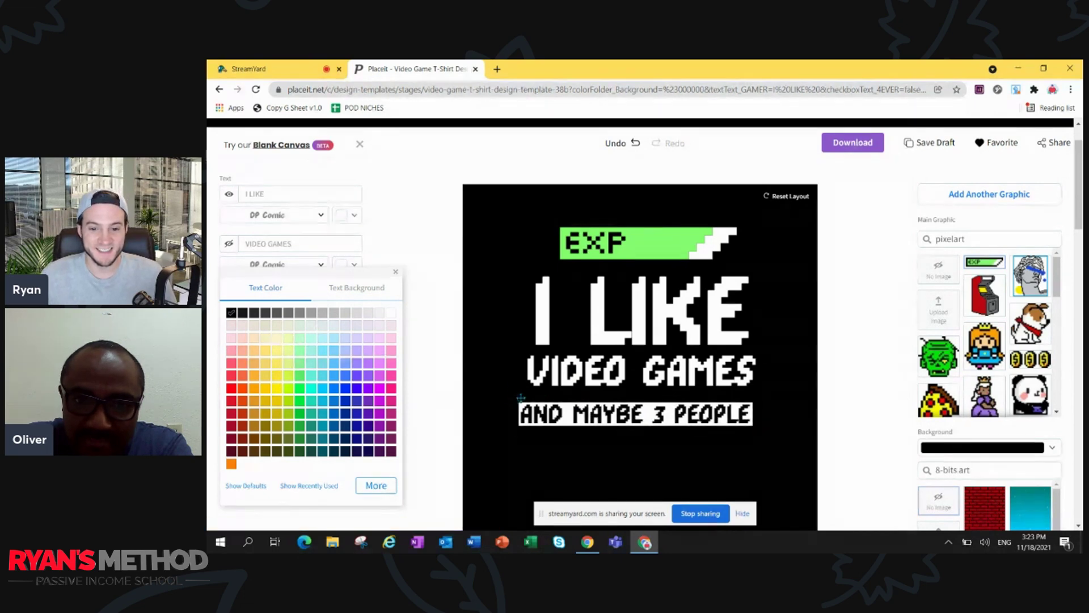
left_click(522, 400)
left_click_drag(519, 398, 516, 395)
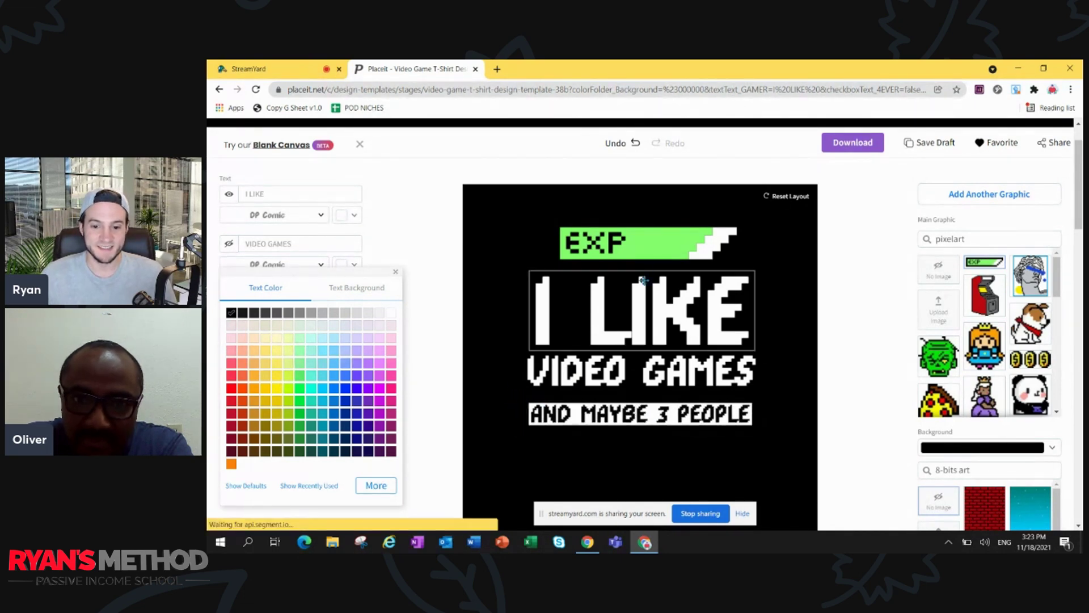
Move the EXP bar, I LIKE, VIDEO GAMES and AND MAYBE 3 PEOPLE up into a compact stack.
left_click_drag(645, 255, 644, 242)
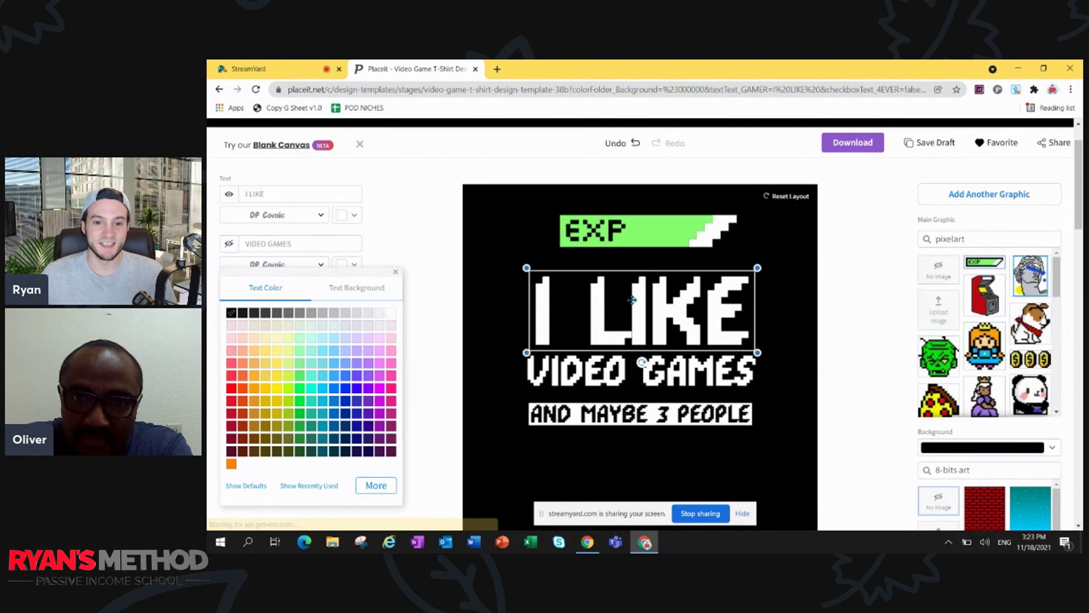
left_click_drag(630, 302, 637, 291)
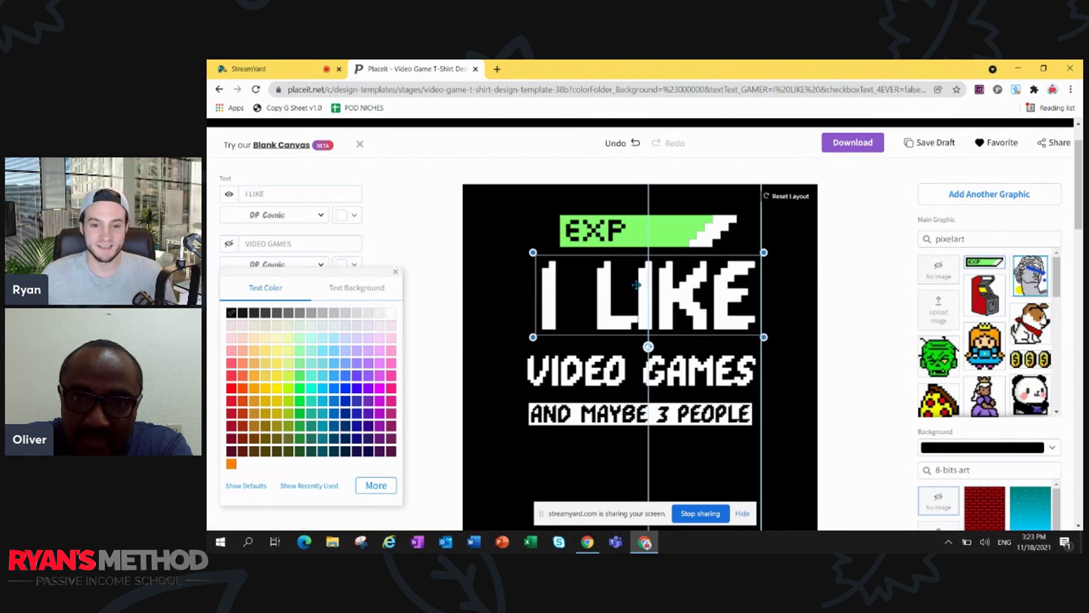
left_click_drag(637, 291, 633, 285)
left_click_drag(634, 372, 635, 358)
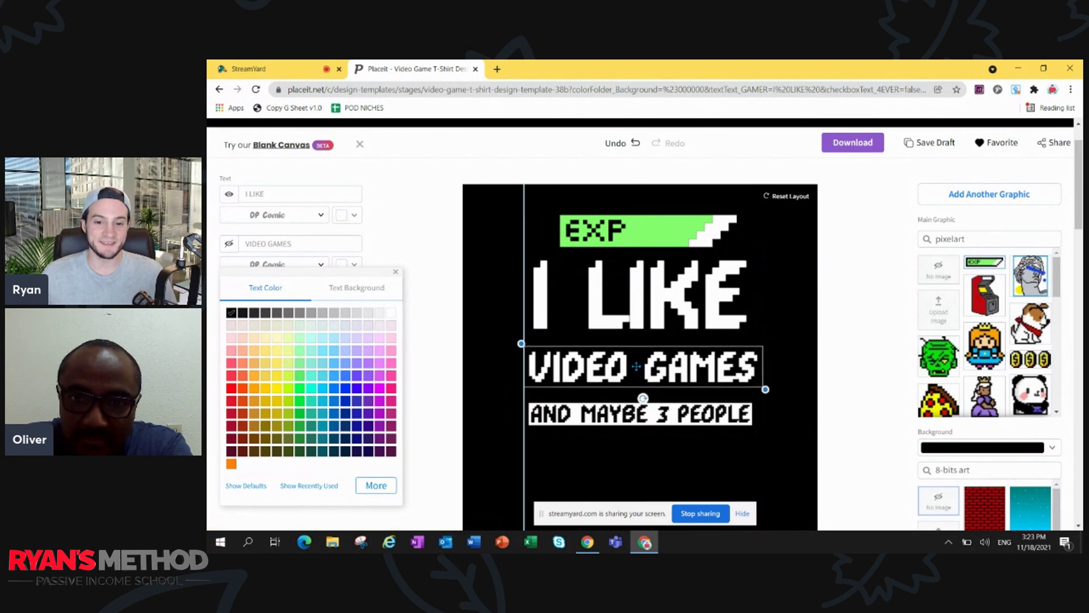
left_click_drag(634, 421, 628, 398)
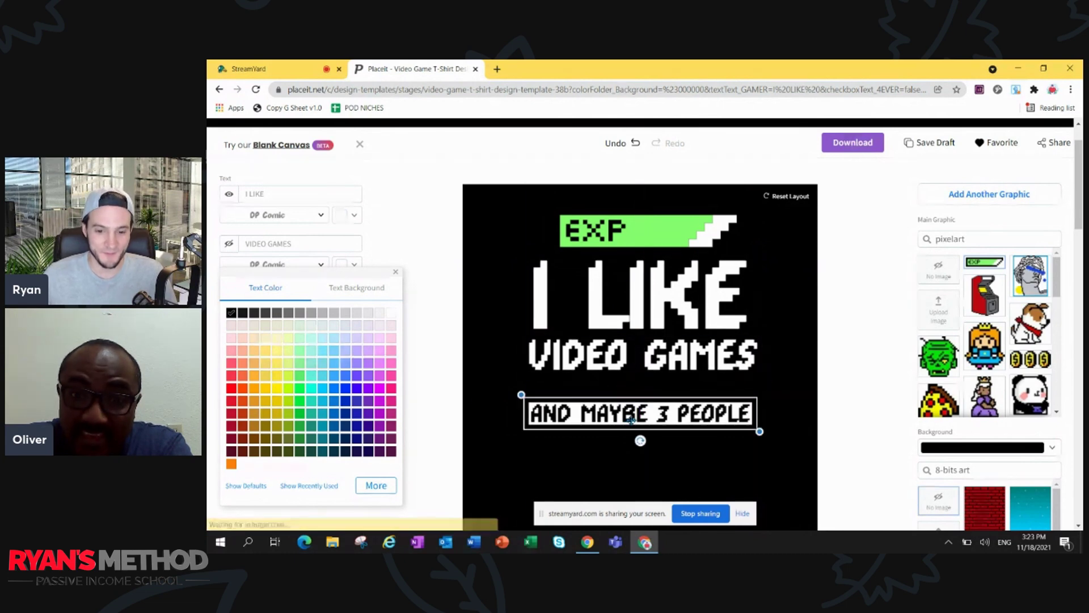
left_click(625, 440)
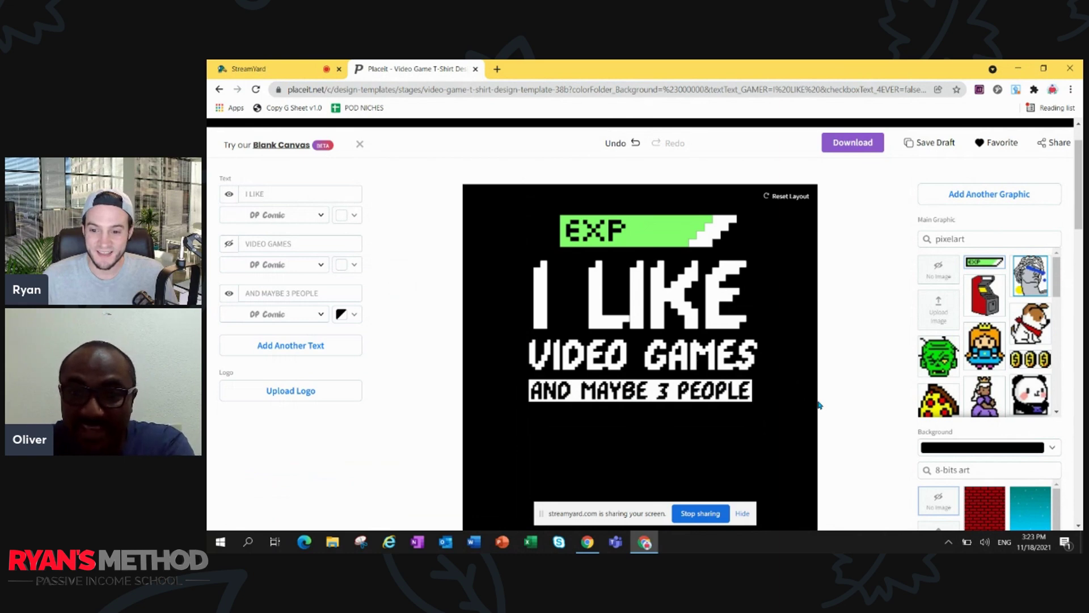
key("ctrl+minus")
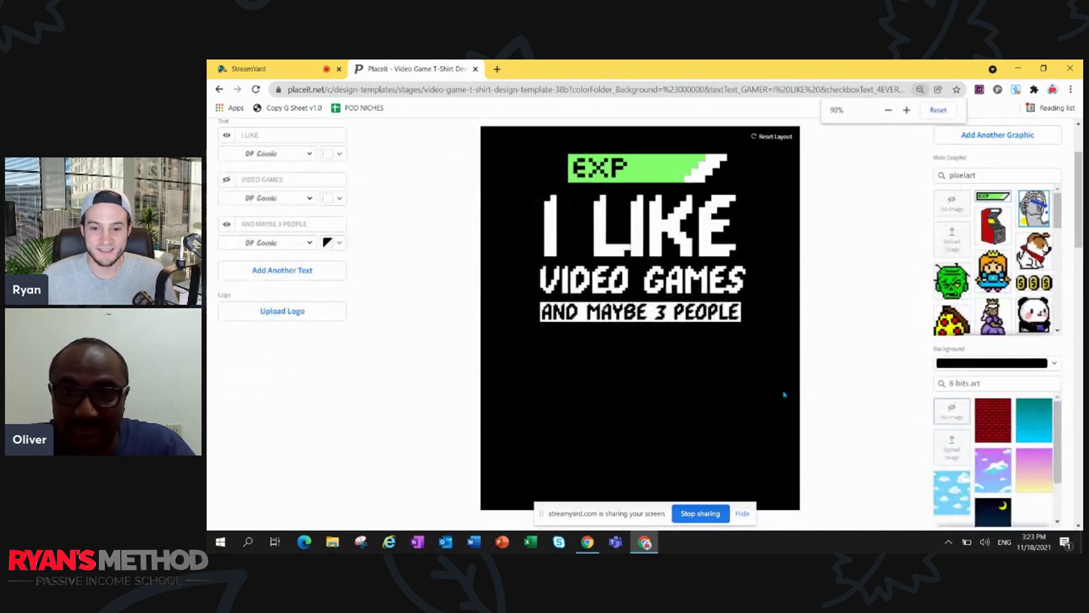
scroll(784, 394, "up", 2)
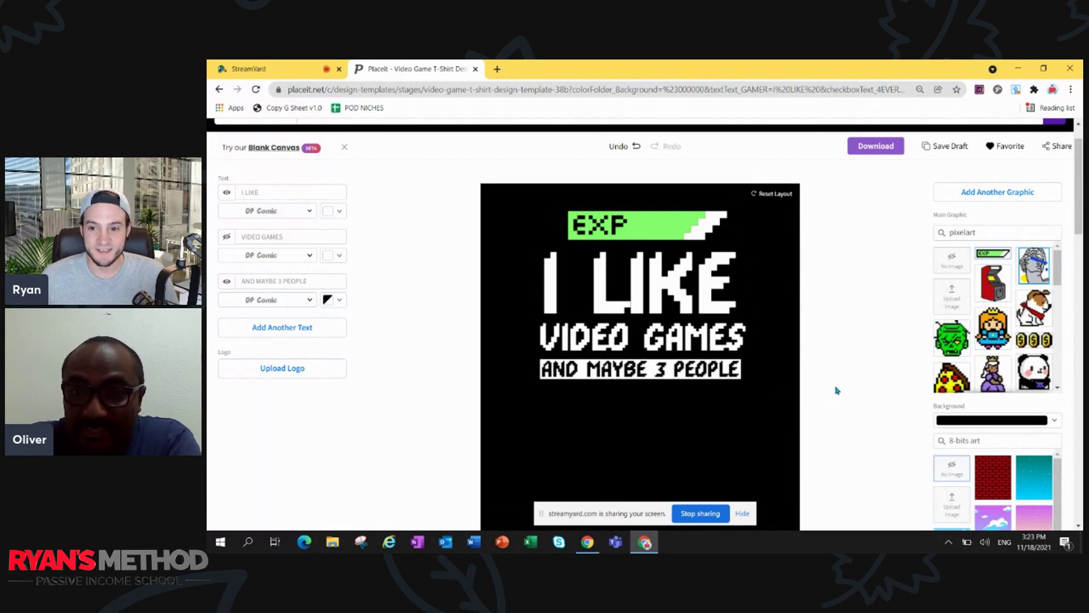
scroll(859, 381, "down", 1)
scroll(863, 379, "up", 2)
scroll(840, 418, "down", 1)
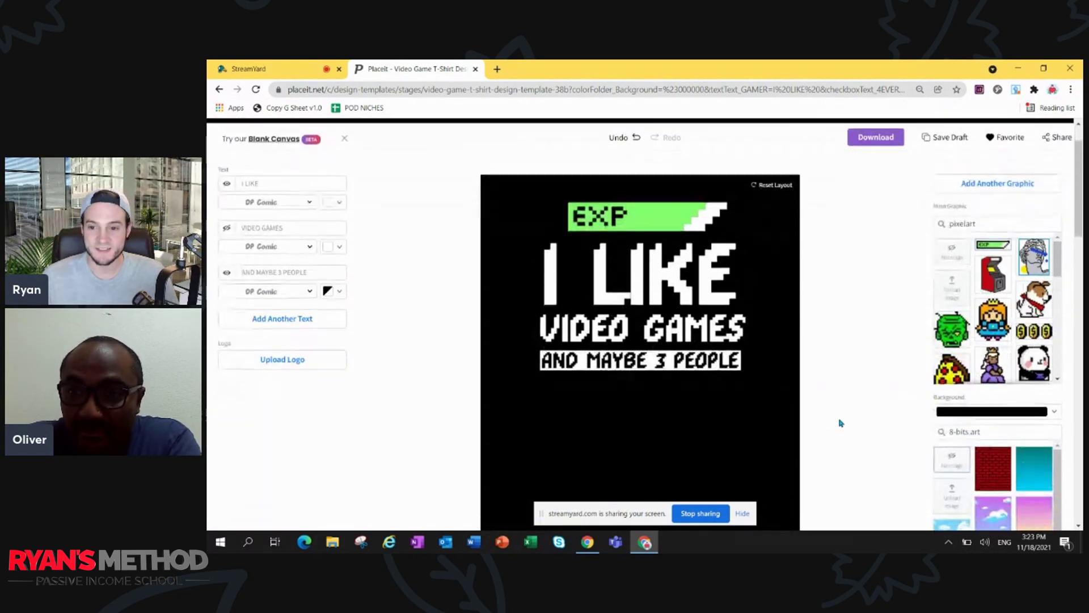
Switch the design's background colour from black to the transparent swatch.
left_click(1063, 411)
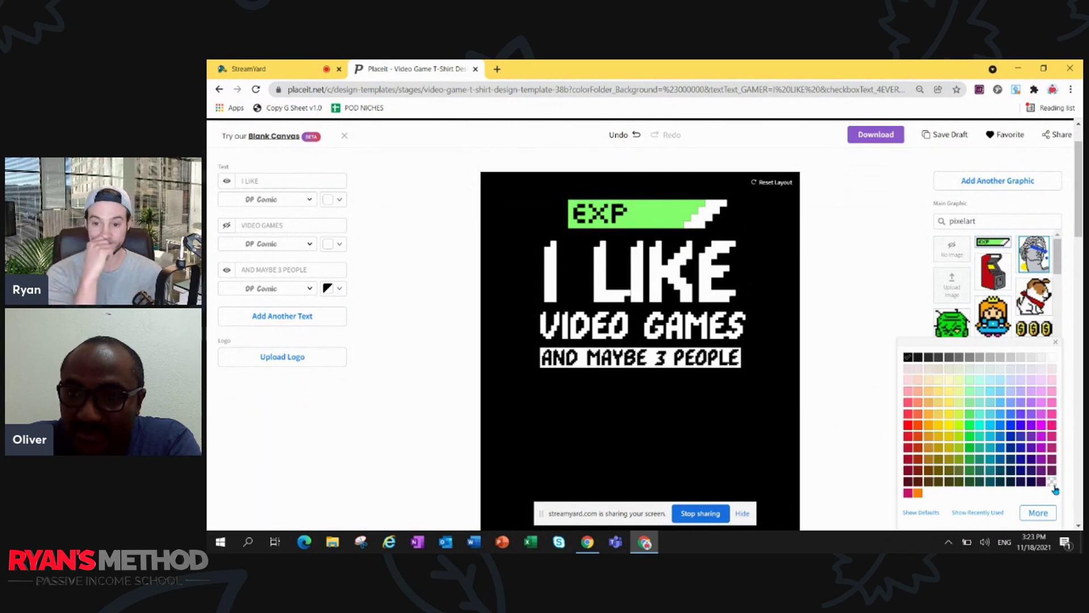
left_click(1053, 483)
scroll(852, 418, "up", 2)
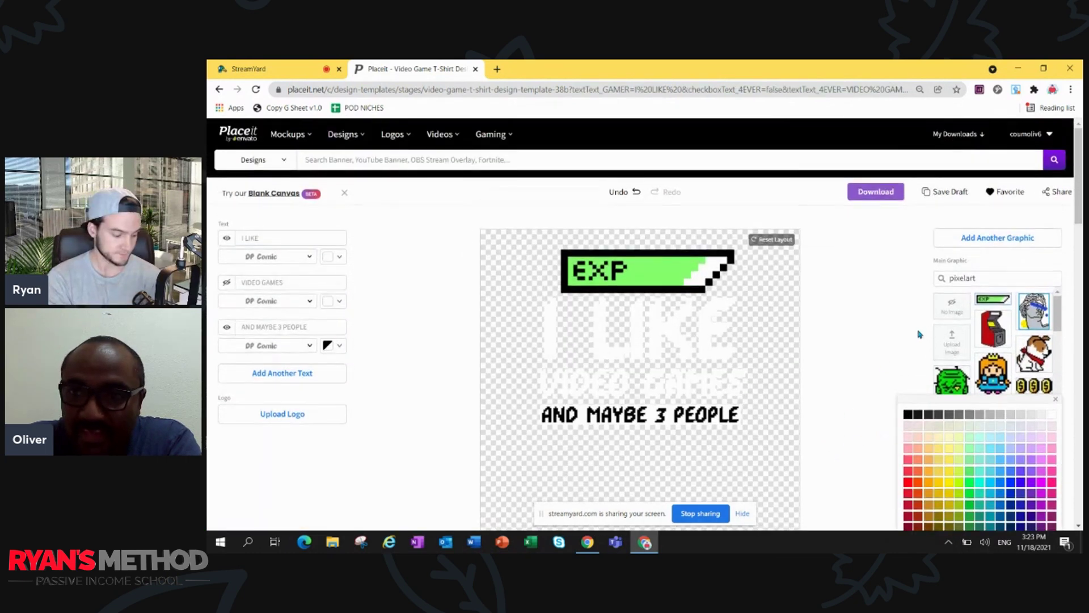
Download the transparent gaming design and view it in My Downloads.
left_click(868, 194)
left_click(868, 194)
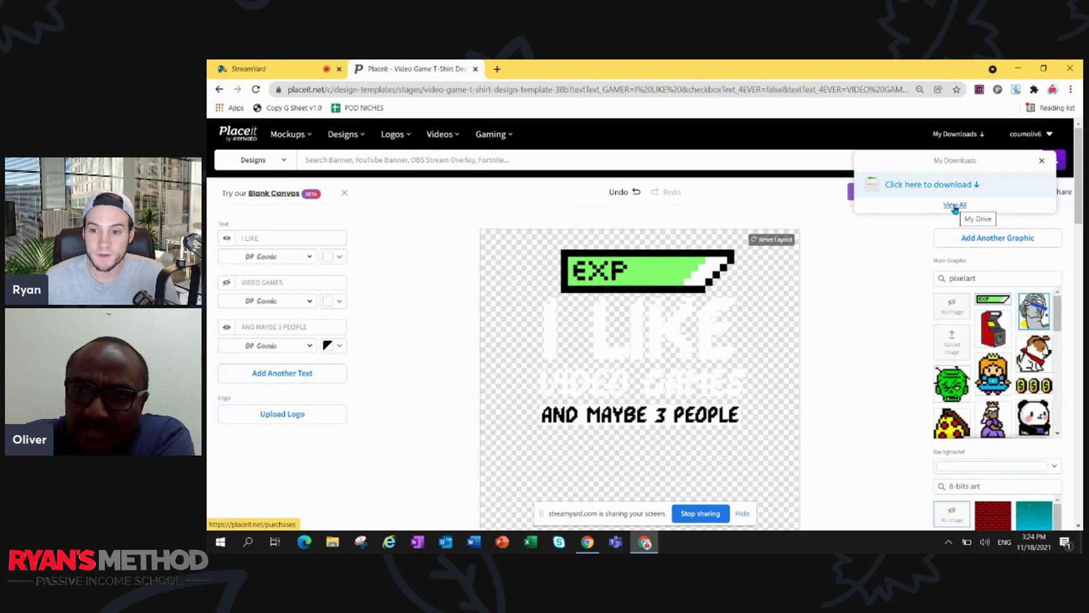
left_click(955, 207)
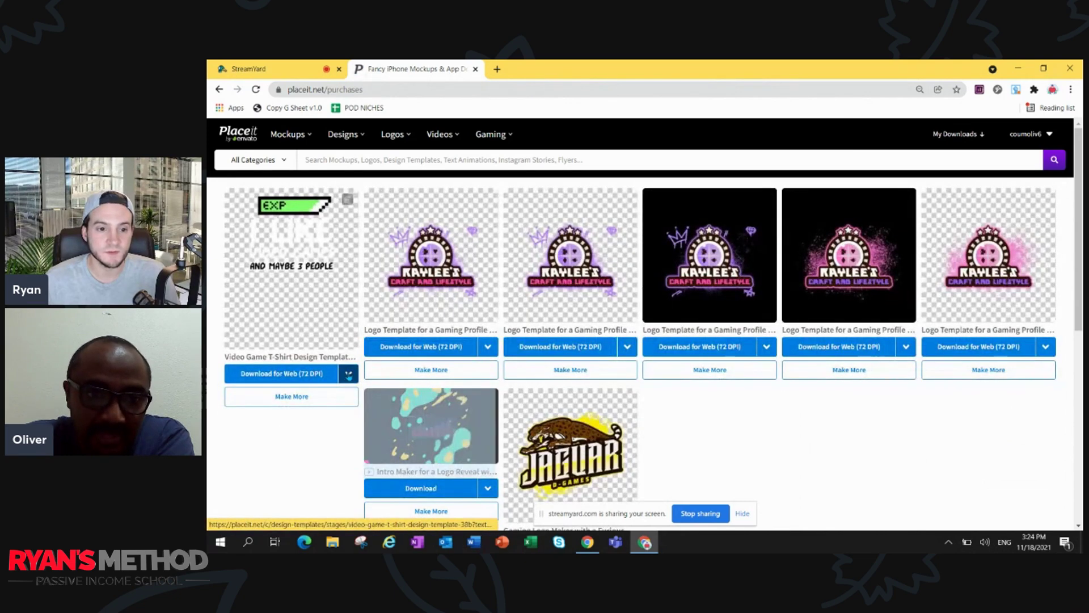
Choose Crop / Resize from the downloaded gaming design card's dropdown.
left_click(348, 374)
left_click(377, 398)
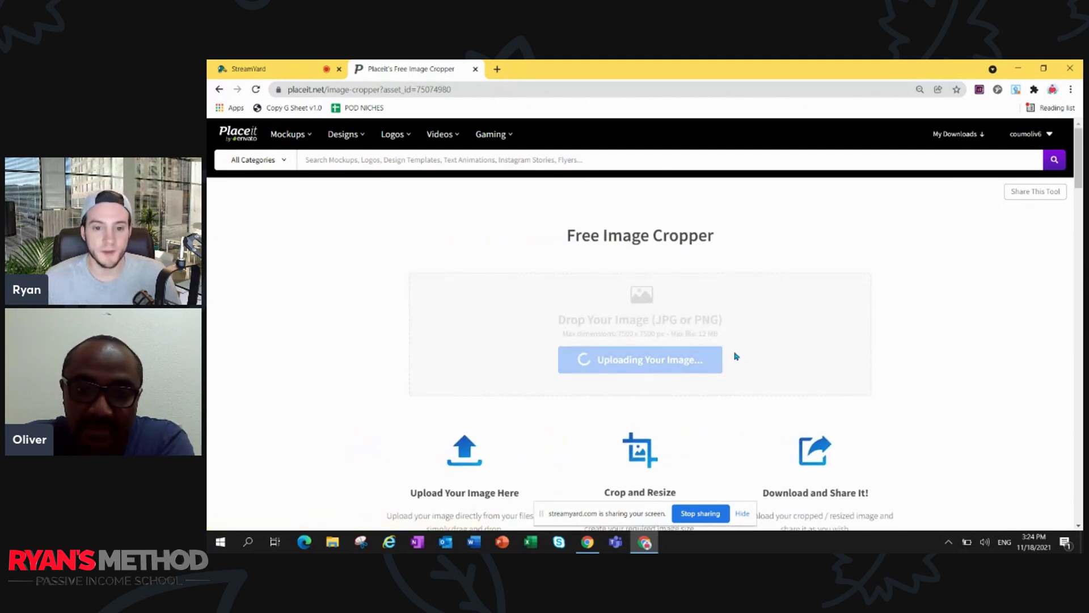
scroll(734, 352, "down", 2)
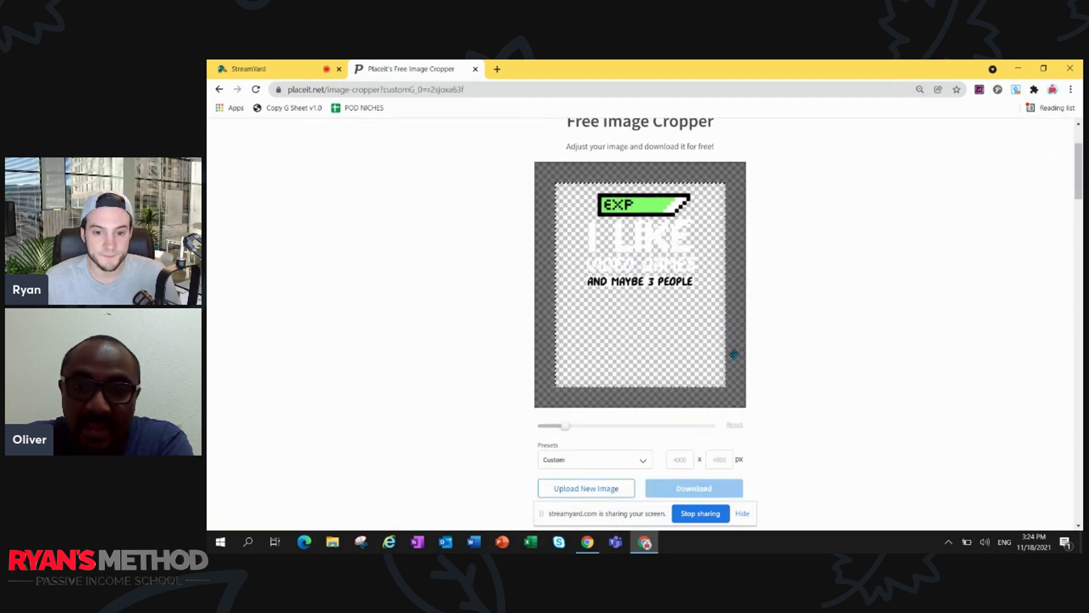
Enter 4500 px width and 5400 px height in the Free Image Cropper.
left_click(677, 402)
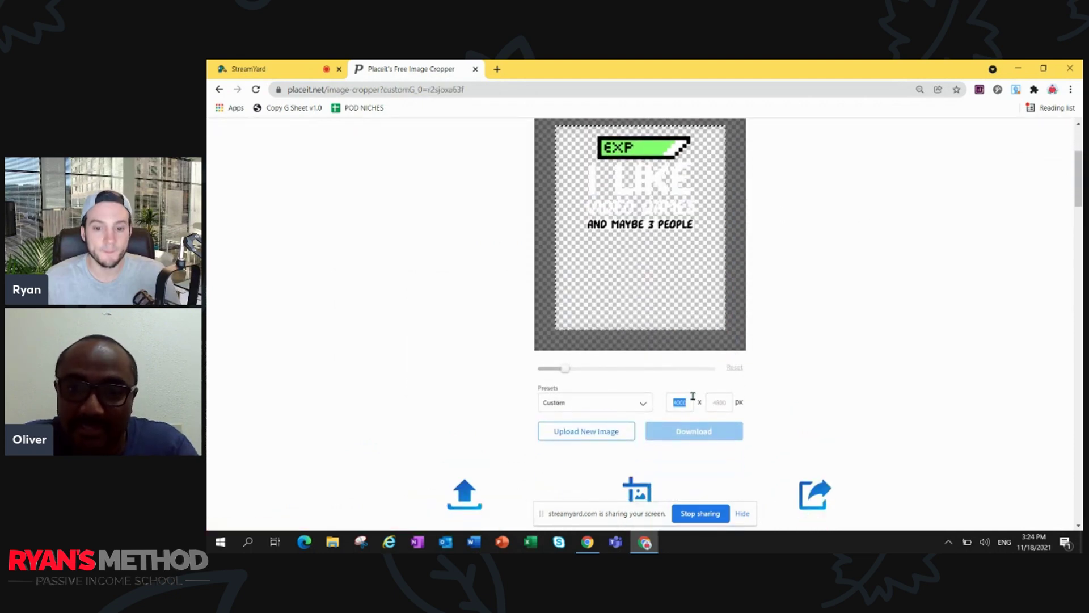
type("0")
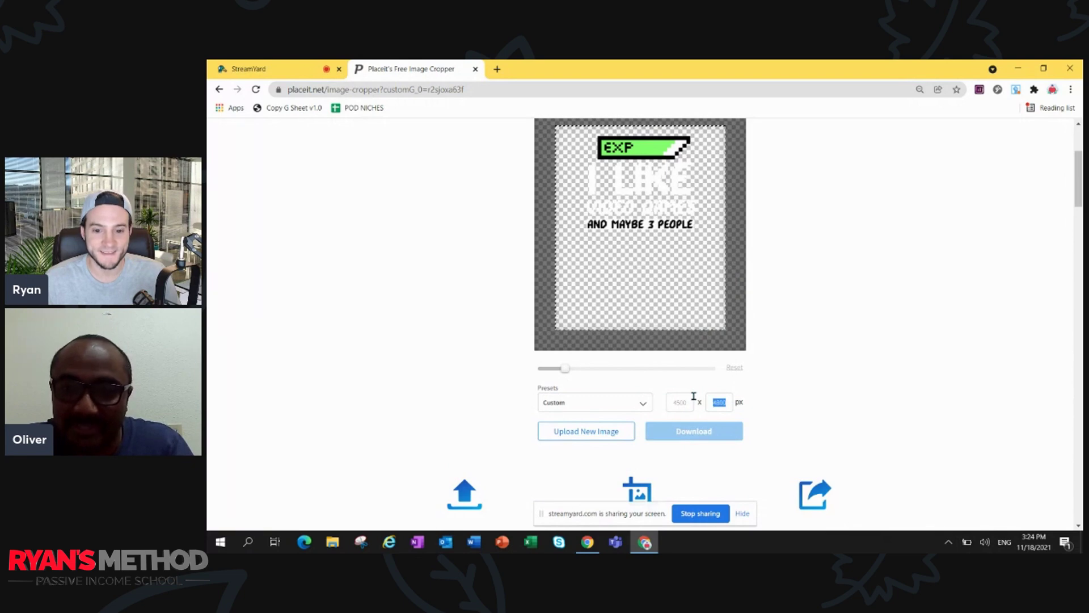
type("0")
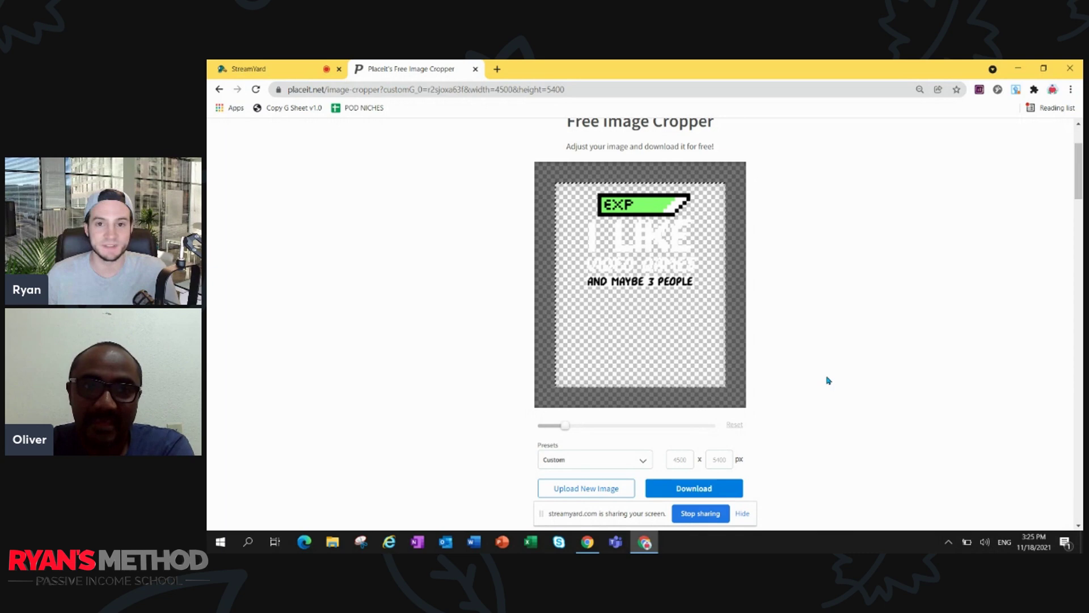
scroll(827, 378, "up", 2)
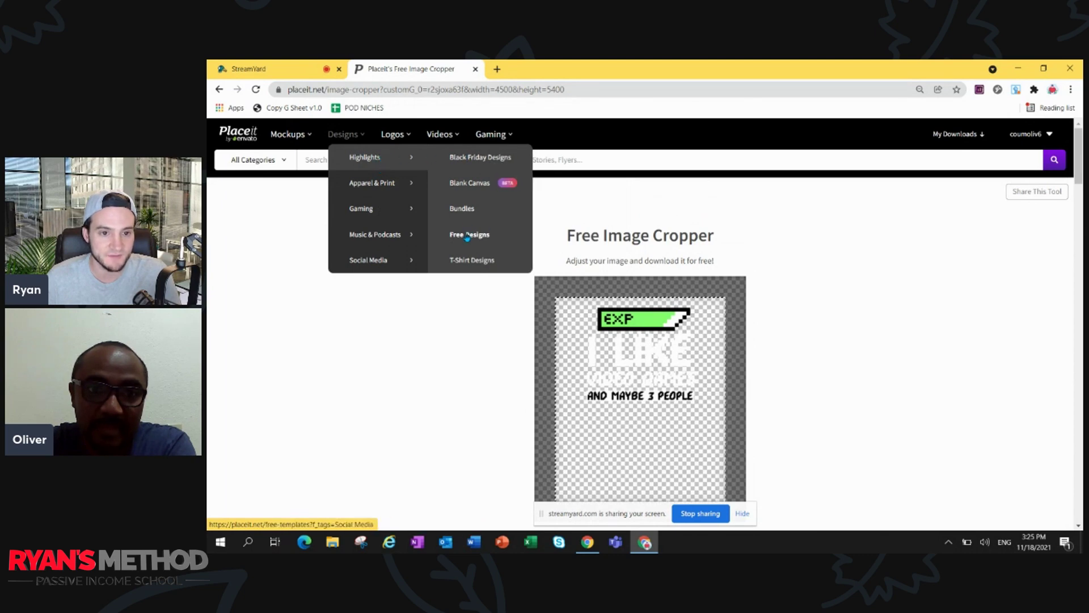
mouse_move(366, 157)
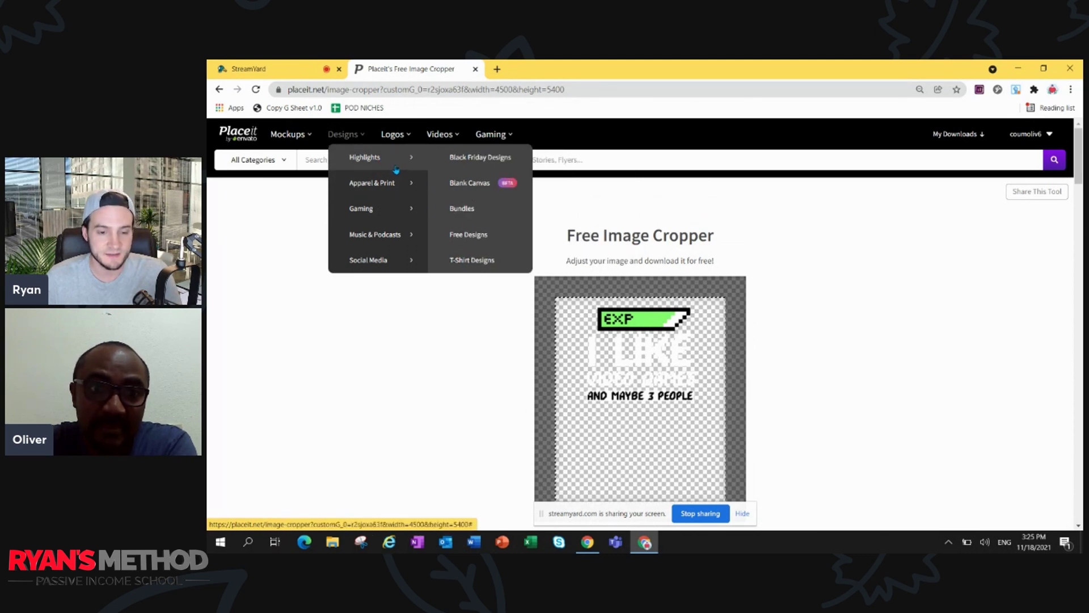
Return to T-shirt design templates and expand Logos to its Gaming subcategories.
left_click(464, 260)
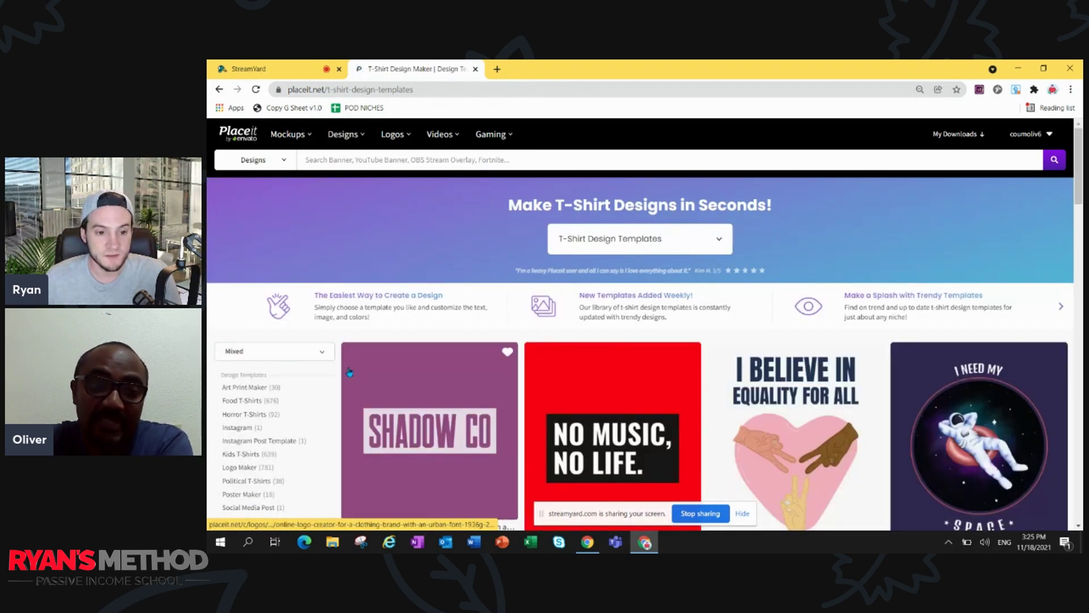
scroll(349, 372, "down", 1)
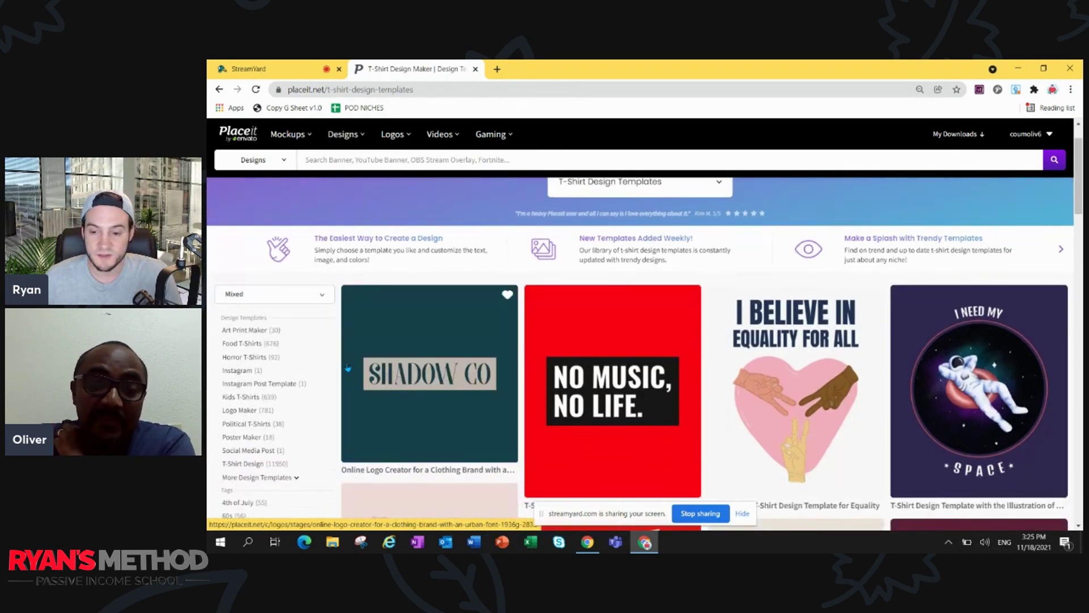
scroll(360, 337, "down", 2)
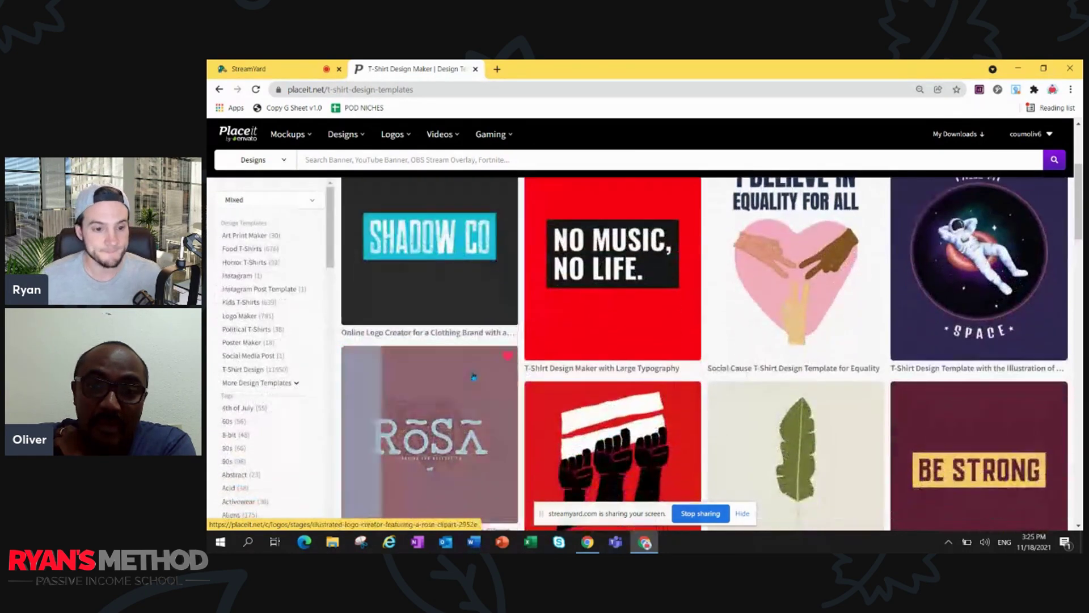
scroll(367, 256, "up", 1)
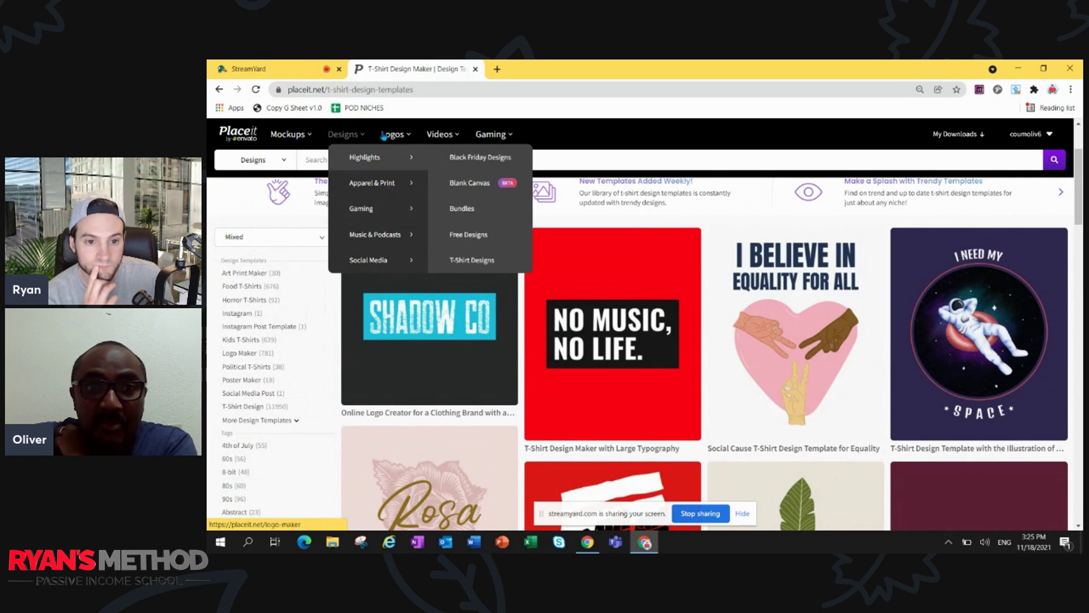
mouse_move(394, 134)
mouse_move(417, 312)
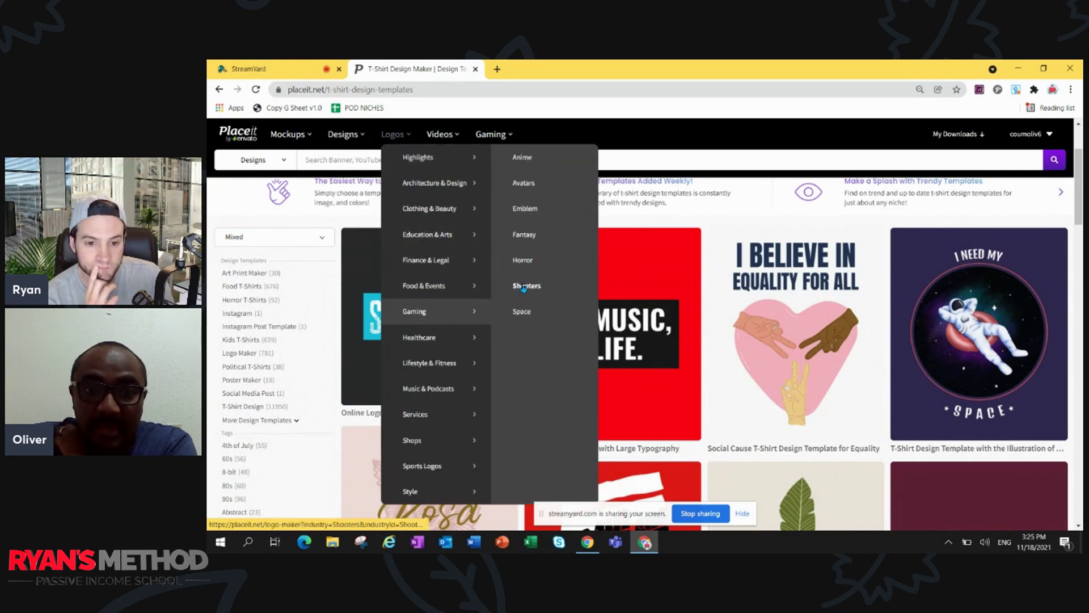
Open the Shooting Point crossed-sniper-rifles template from Logos > Gaming > Shooters.
left_click(526, 287)
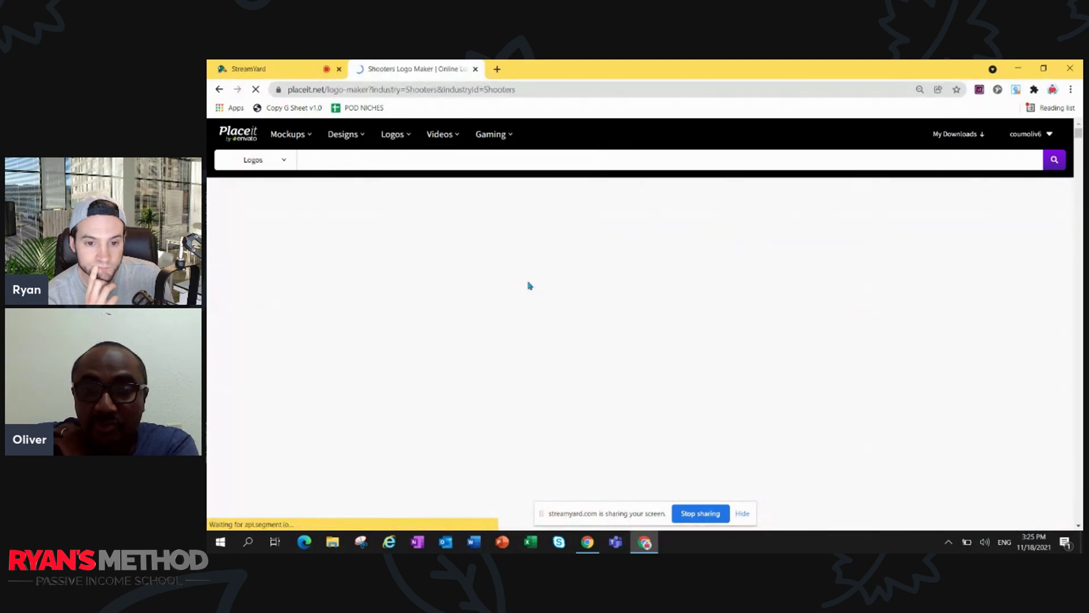
scroll(647, 392, "down", 1)
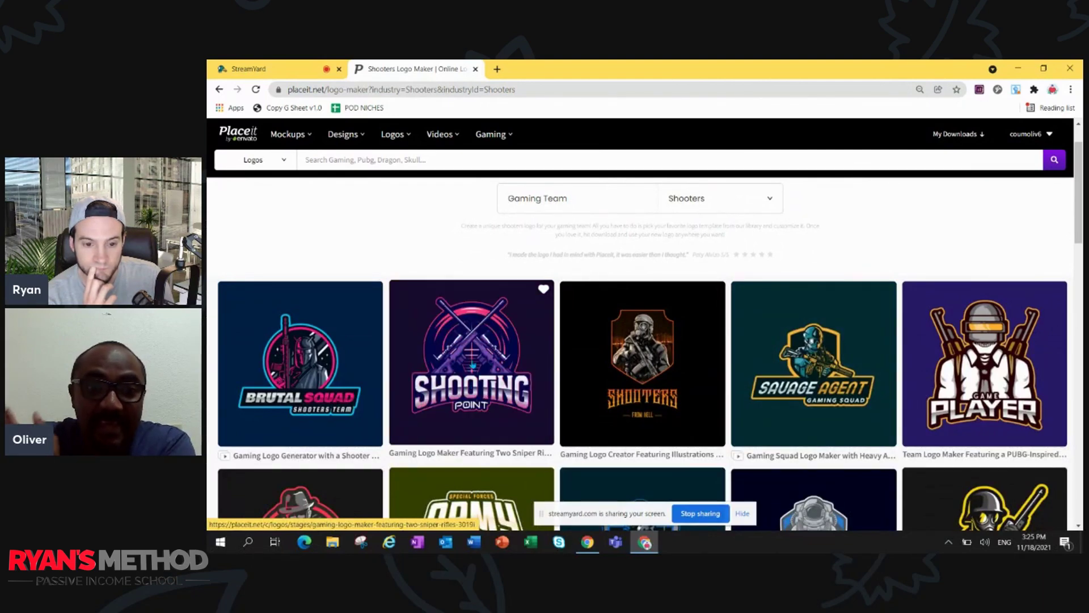
left_click(472, 364)
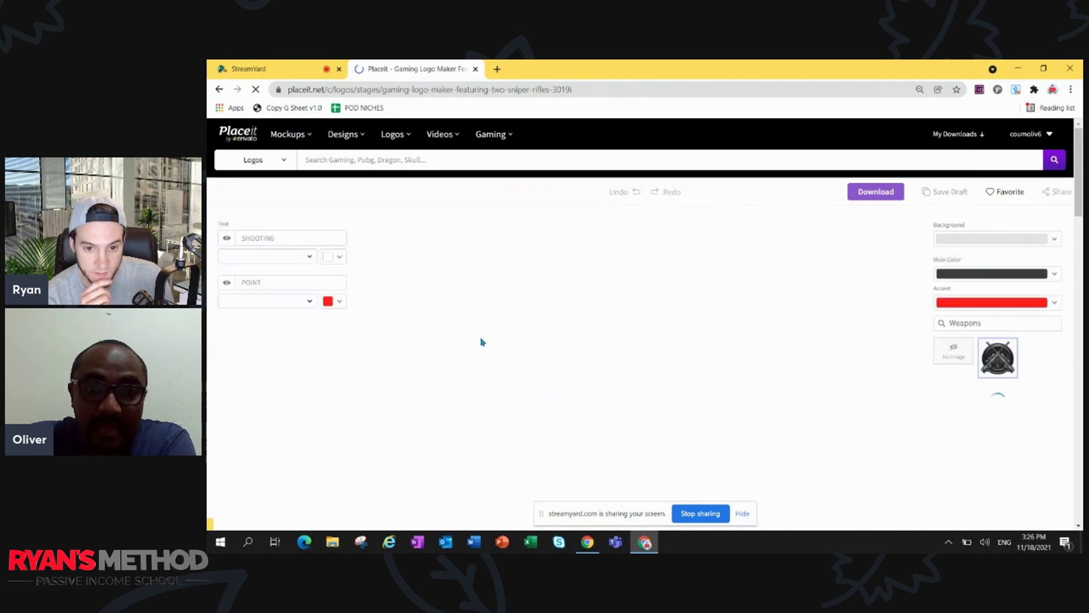
Change SHOOTING POINT to GAMING HERO and try the skull-with-swords artwork.
double_click(263, 238)
type("UAM")
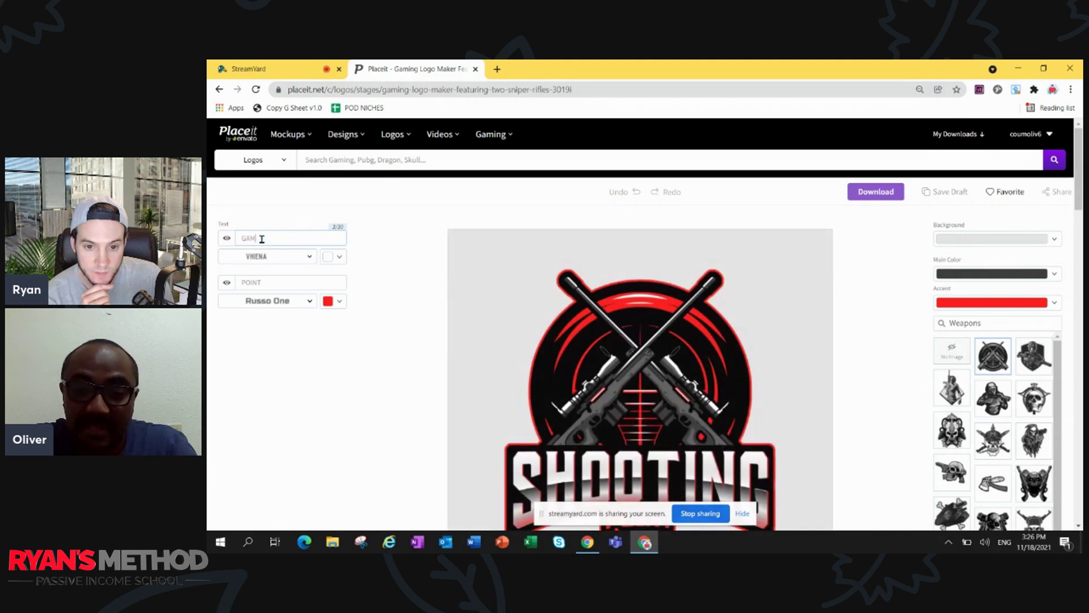
type("G")
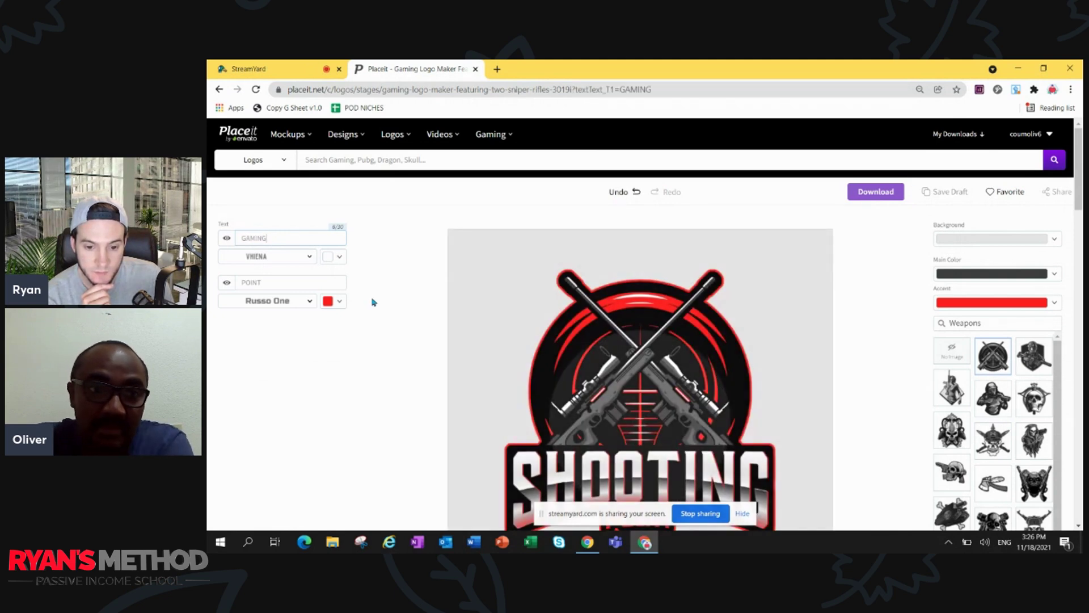
scroll(394, 322, "down", 1)
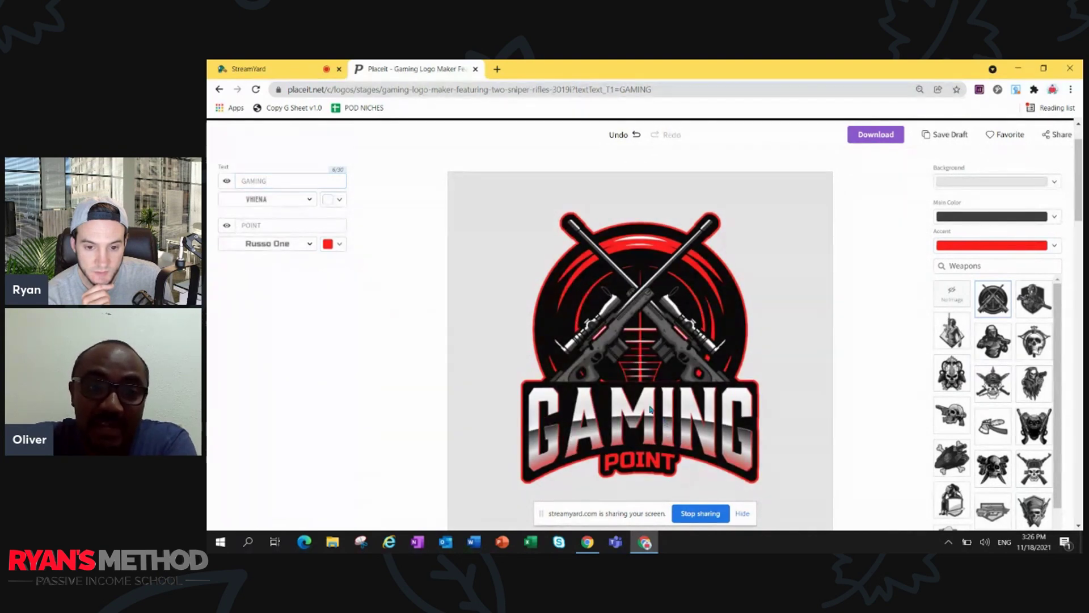
left_click_drag(263, 225, 220, 225)
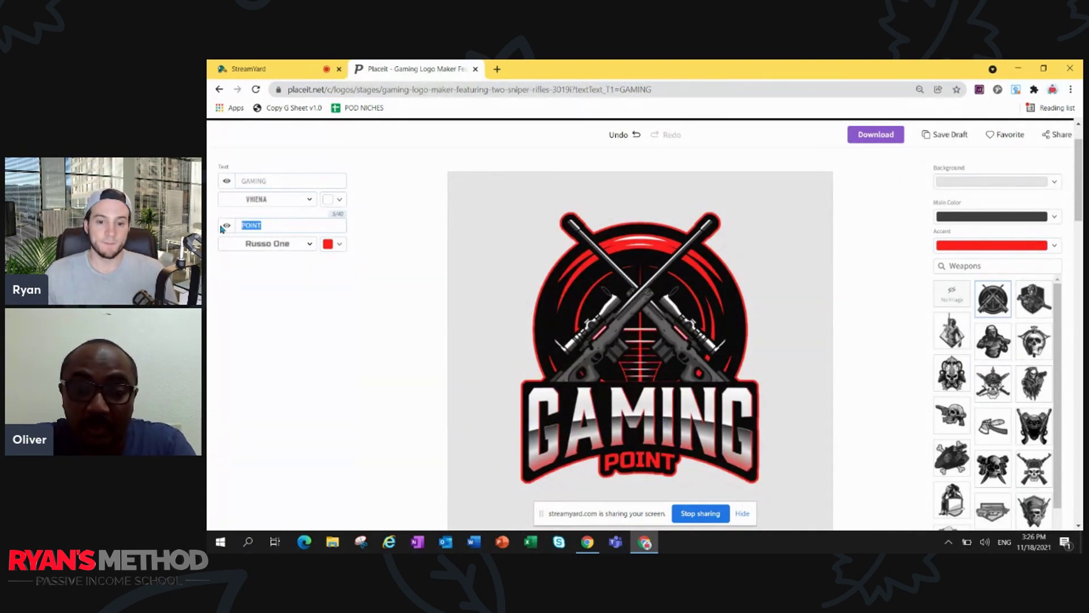
type("HERO")
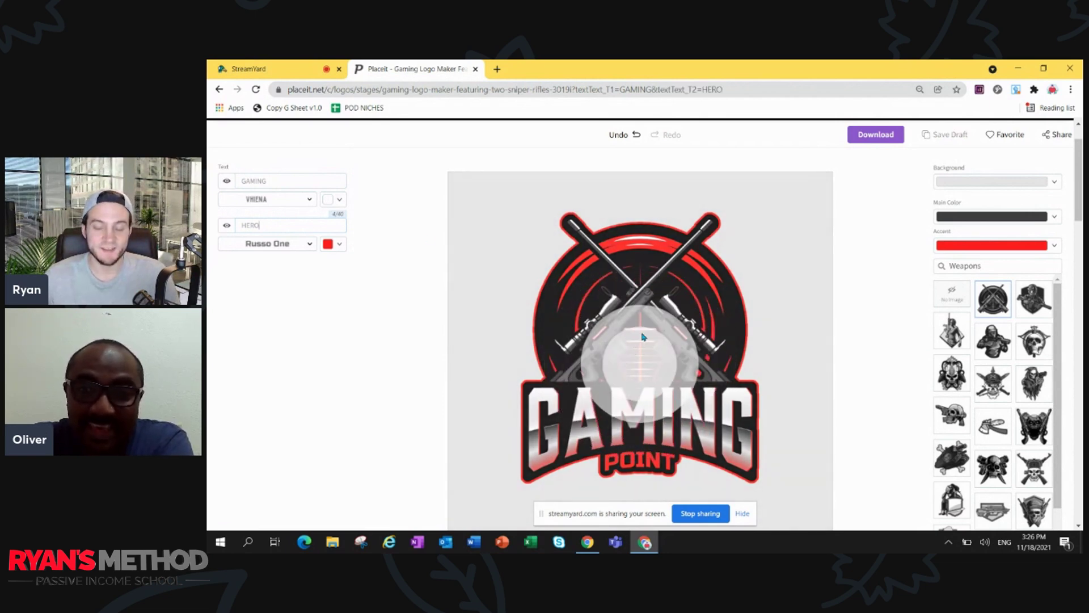
scroll(697, 350, "down", 1)
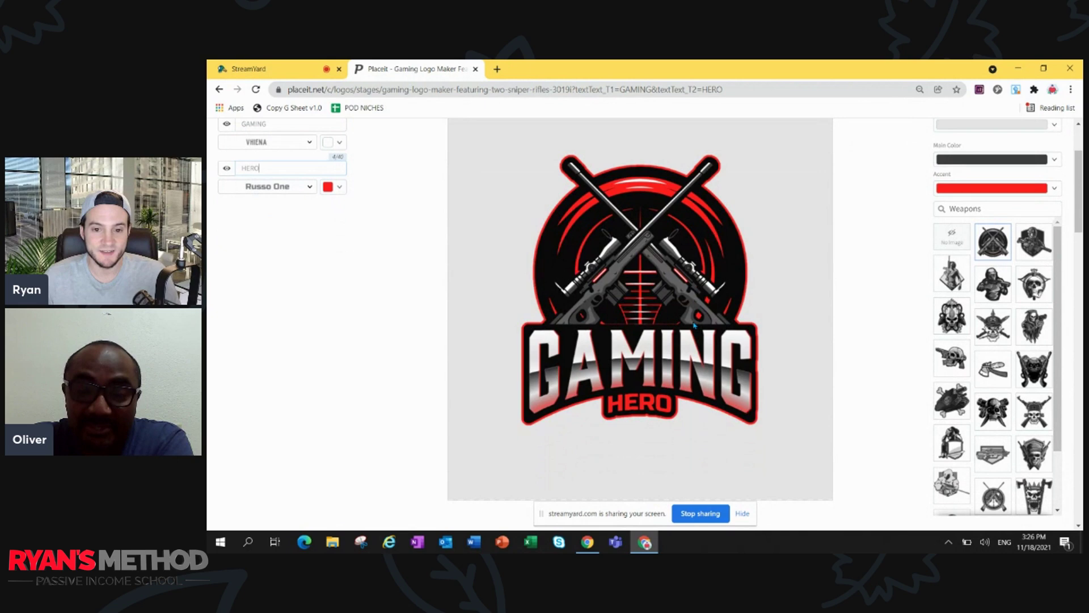
scroll(695, 325, "up", 1)
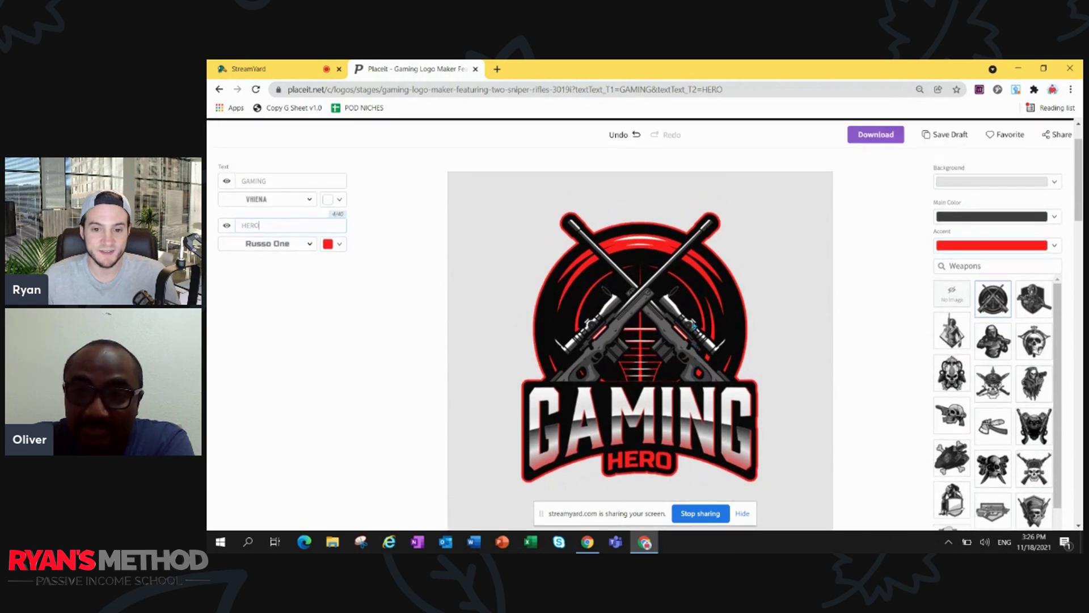
left_click(992, 383)
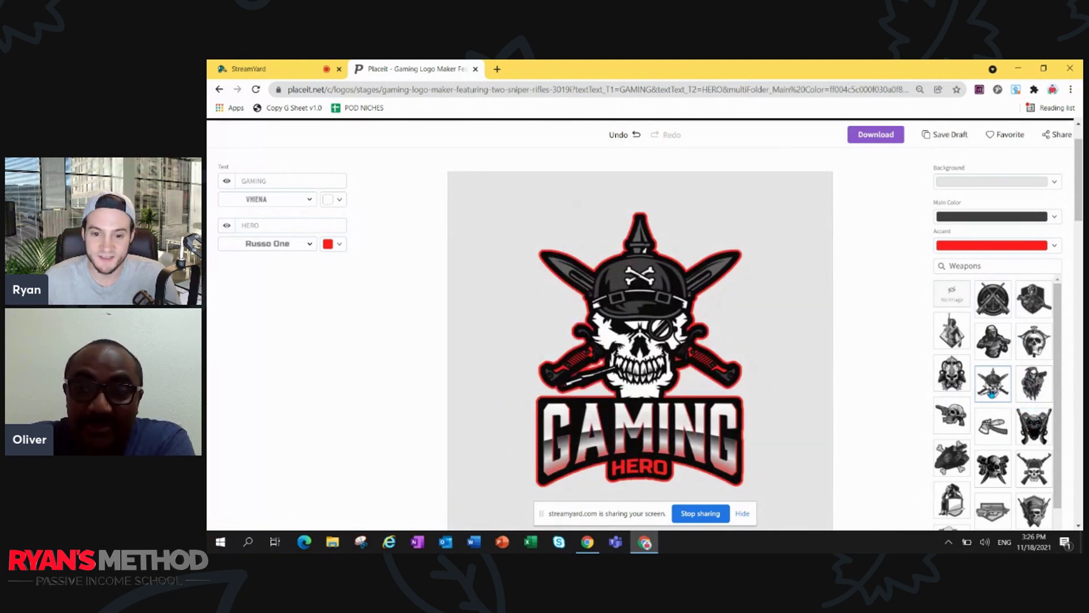
scroll(993, 393, "down", 1)
scroll(992, 393, "up", 2)
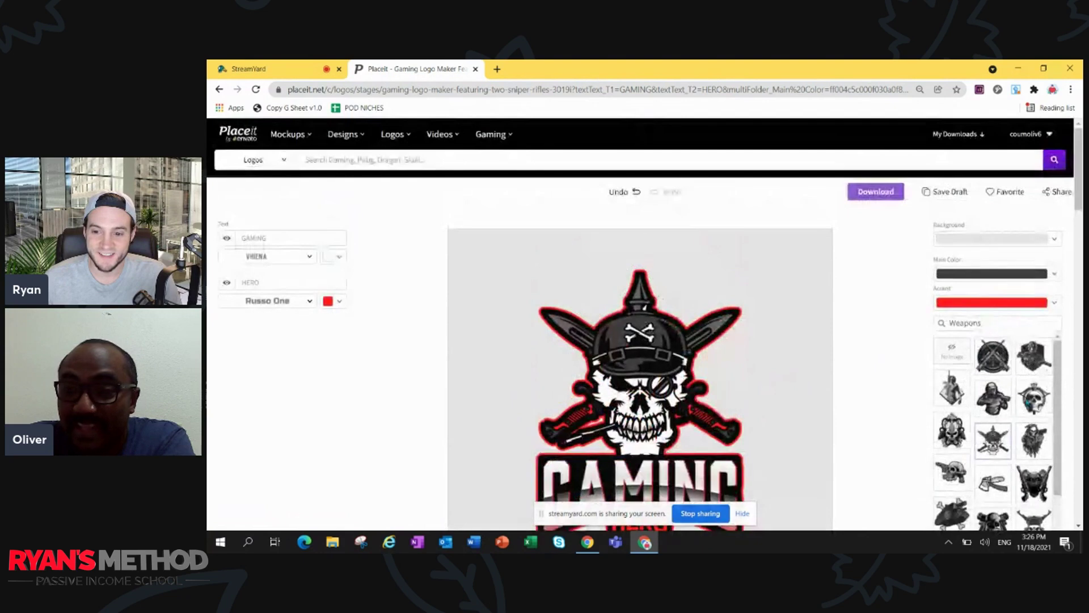
scroll(996, 384, "down", 1)
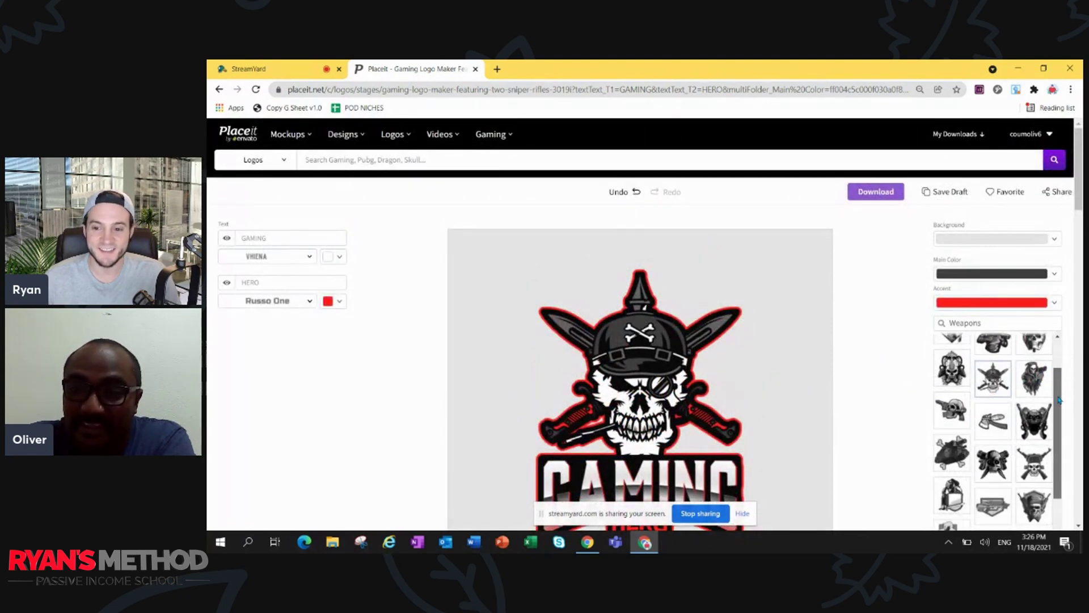
scroll(836, 400, "down", 2)
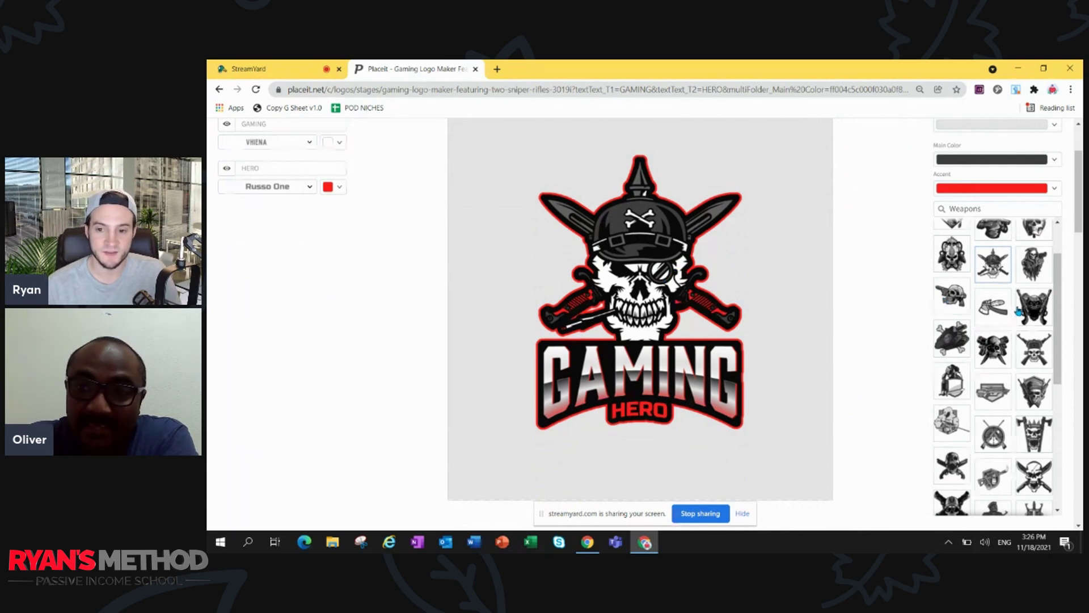
left_click_drag(1061, 307, 1060, 282)
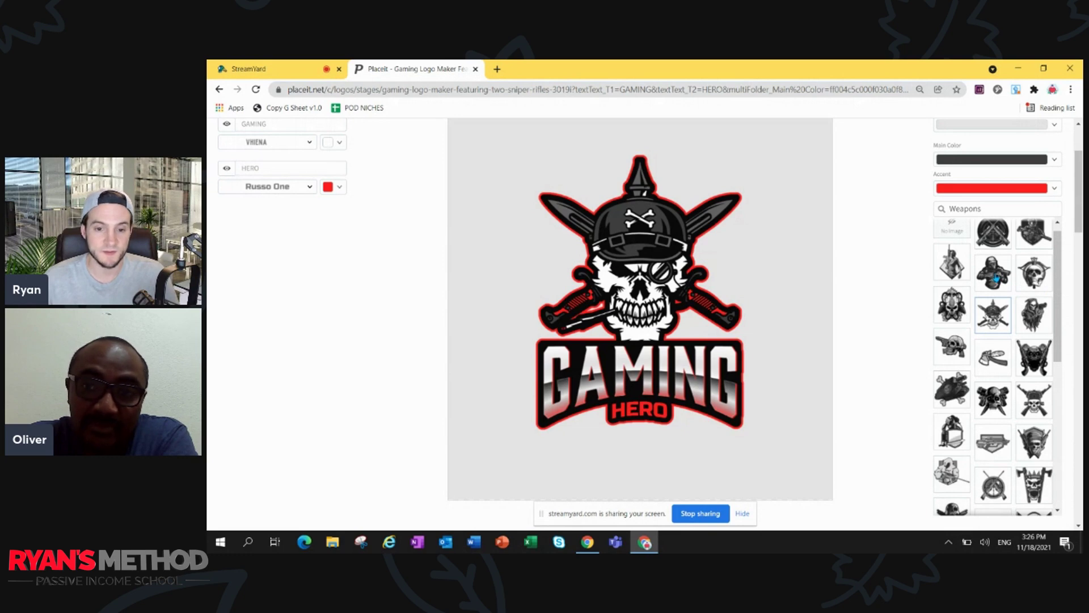
Swap the logo artwork for the hooded gunman aiming a shotgun.
left_click(992, 272)
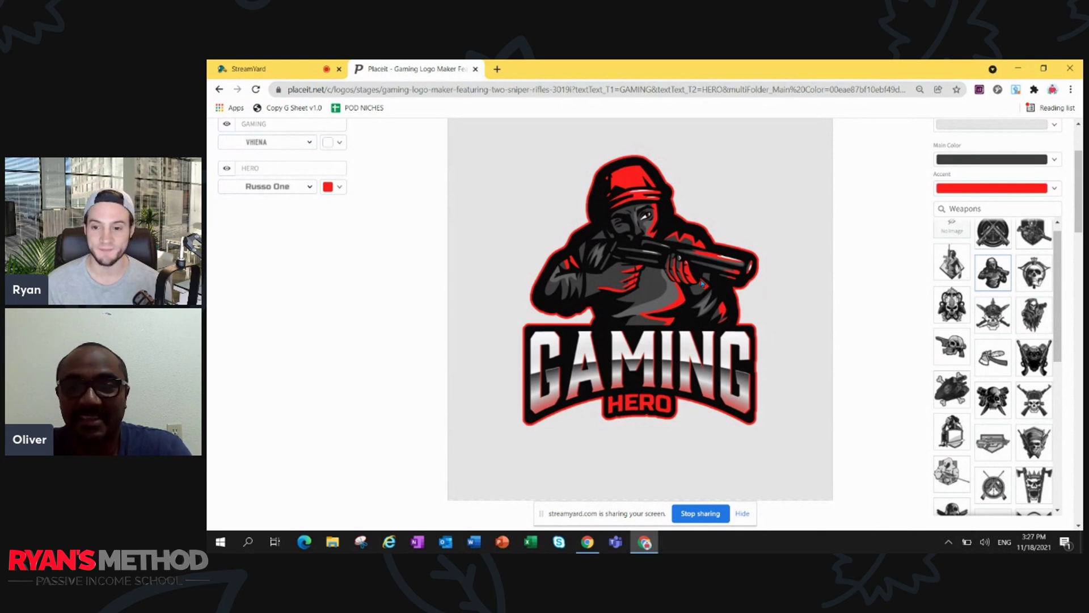
scroll(703, 286, "up", 2)
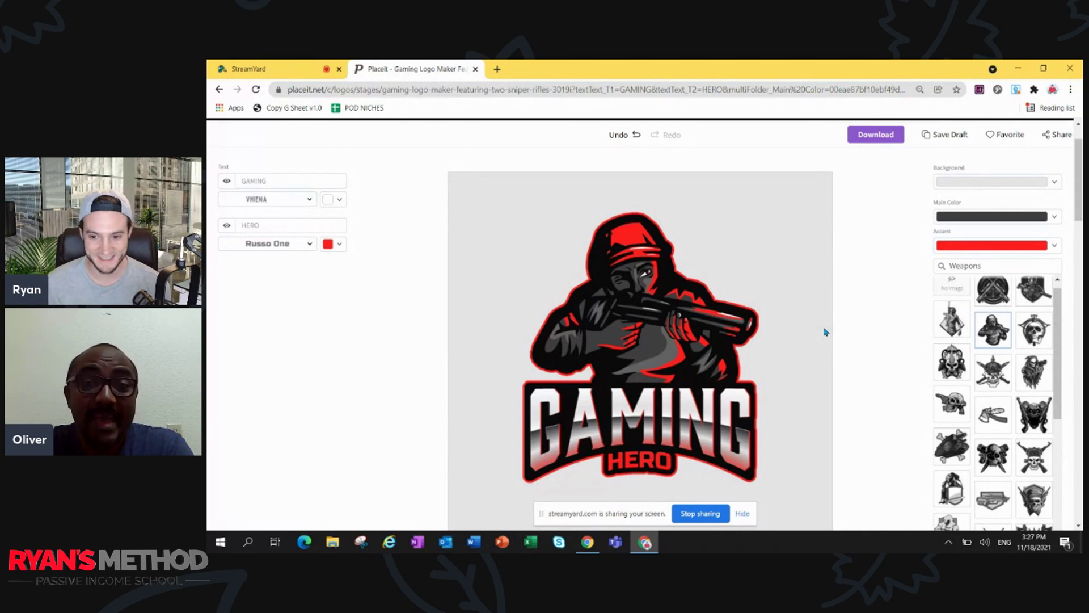
scroll(824, 332, "down", 2)
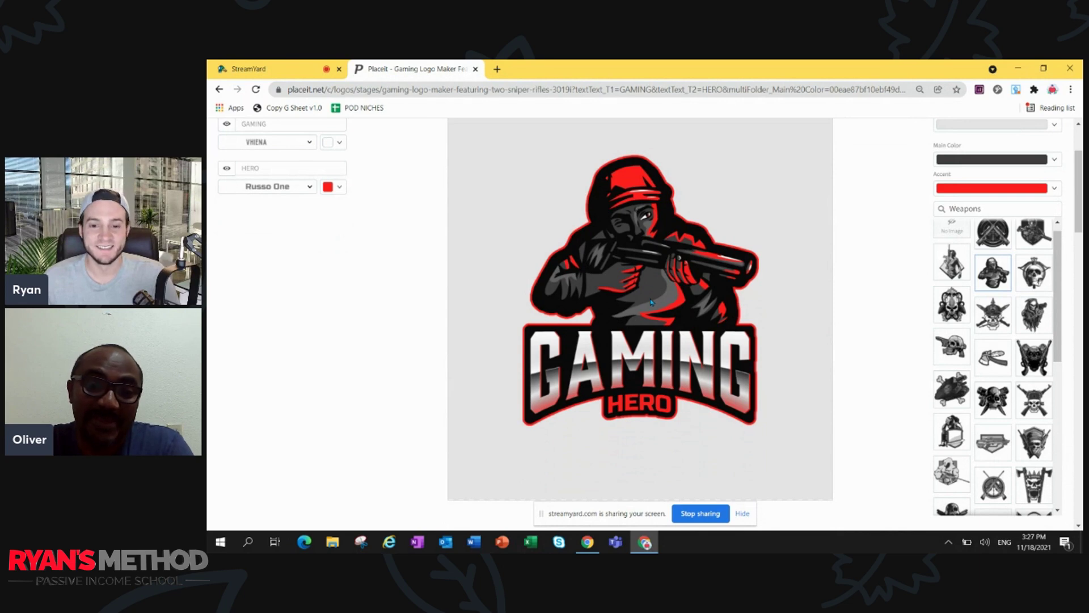
scroll(652, 302, "up", 2)
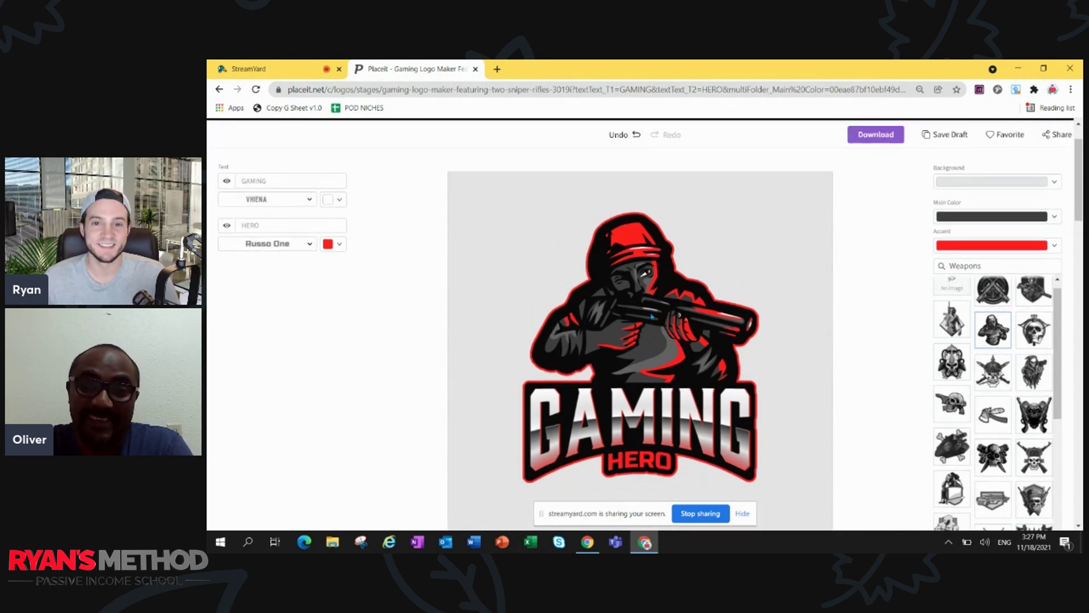
scroll(653, 315, "down", 2)
scroll(653, 315, "up", 2)
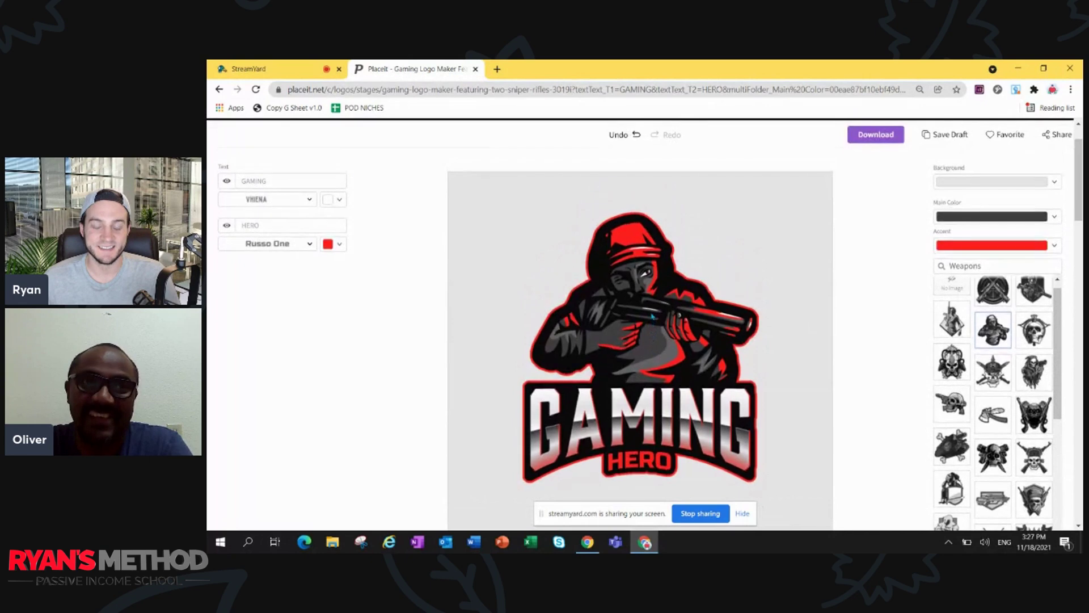
scroll(652, 315, "down", 2)
scroll(654, 317, "up", 1)
scroll(652, 314, "up", 1)
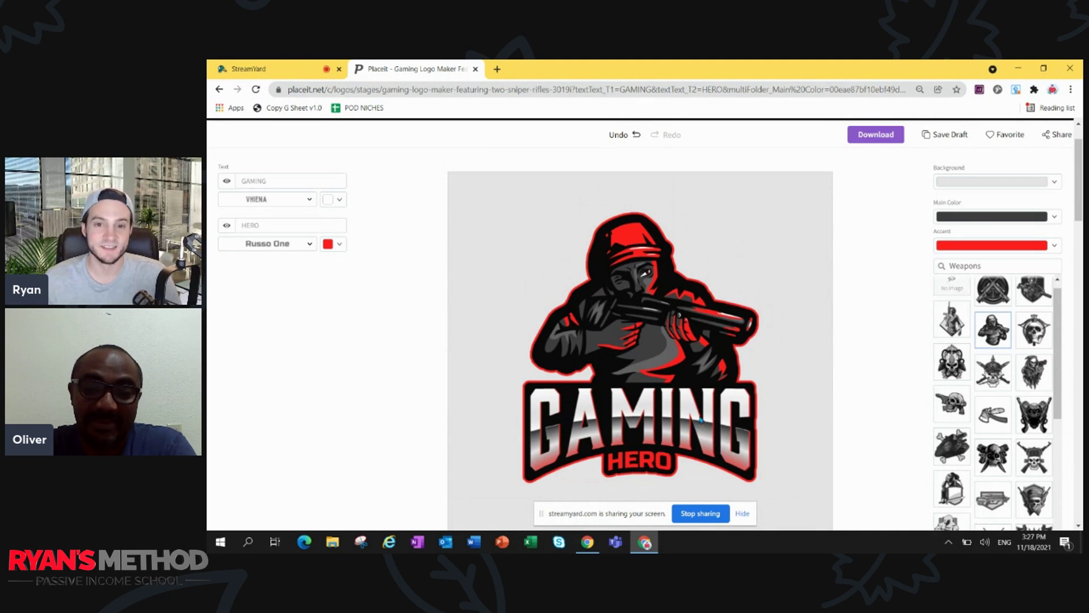
scroll(690, 408, "down", 3)
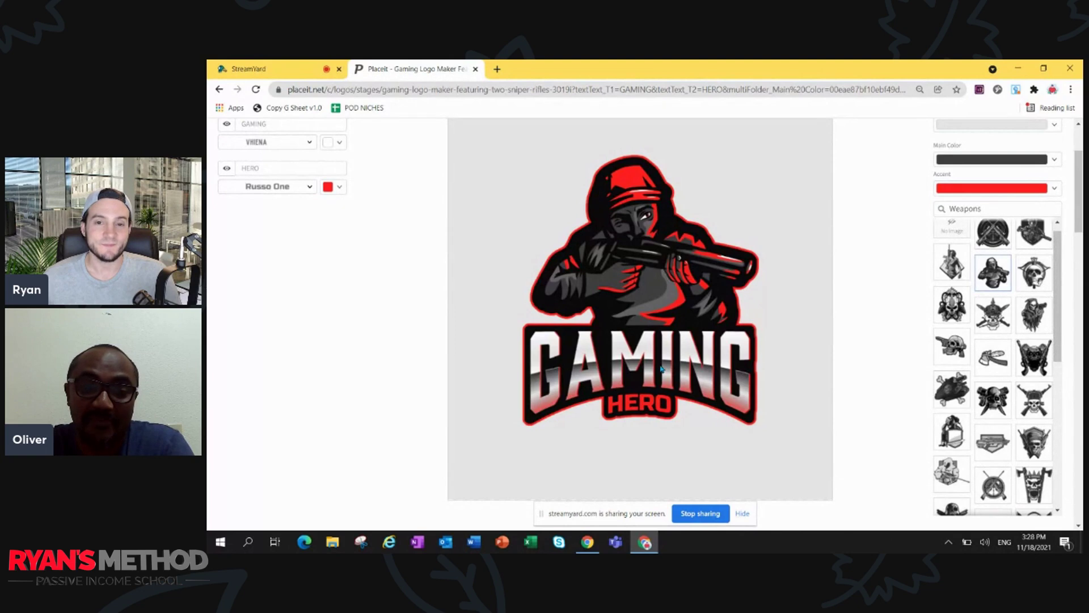
scroll(662, 370, "up", 3)
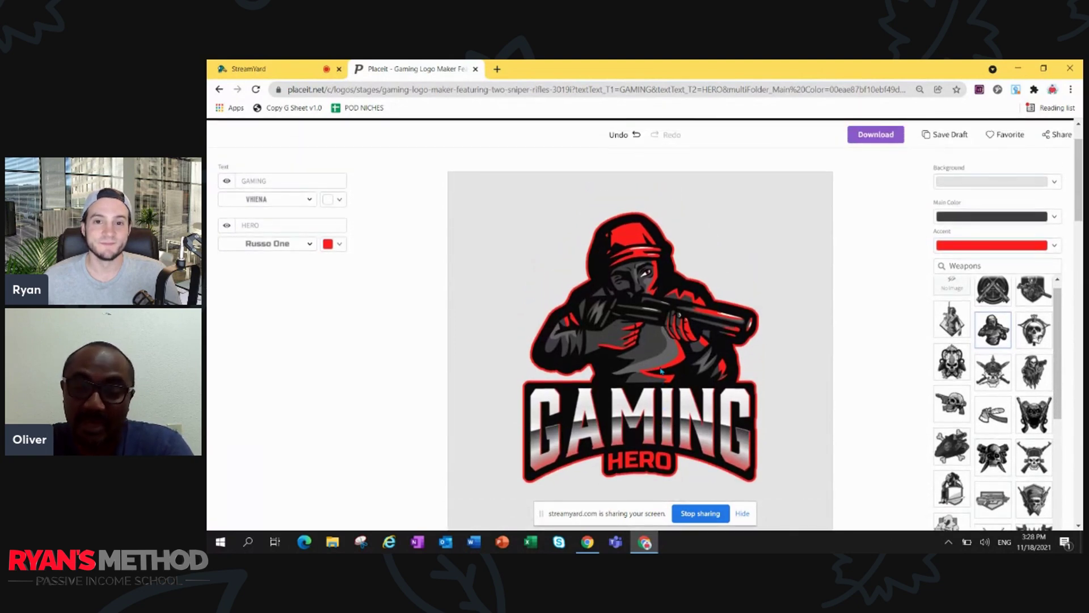
scroll(654, 380, "down", 3)
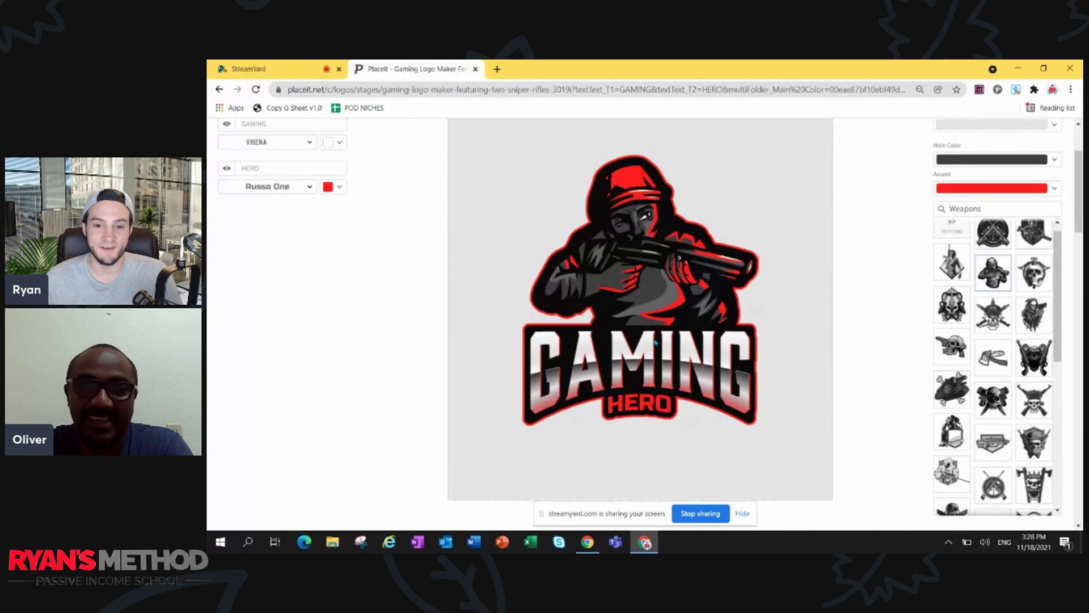
scroll(656, 343, "up", 3)
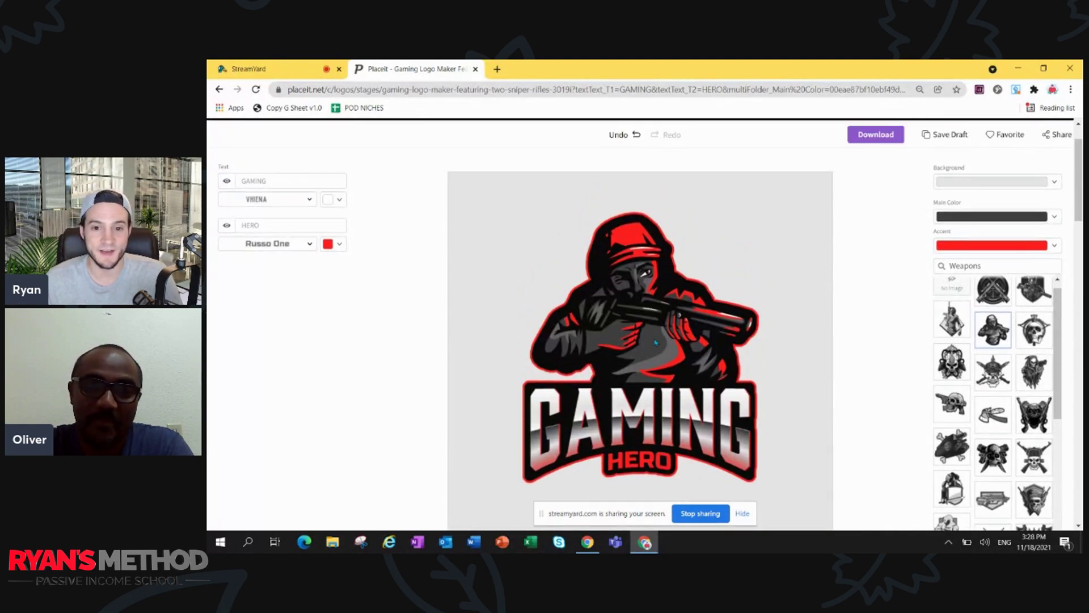